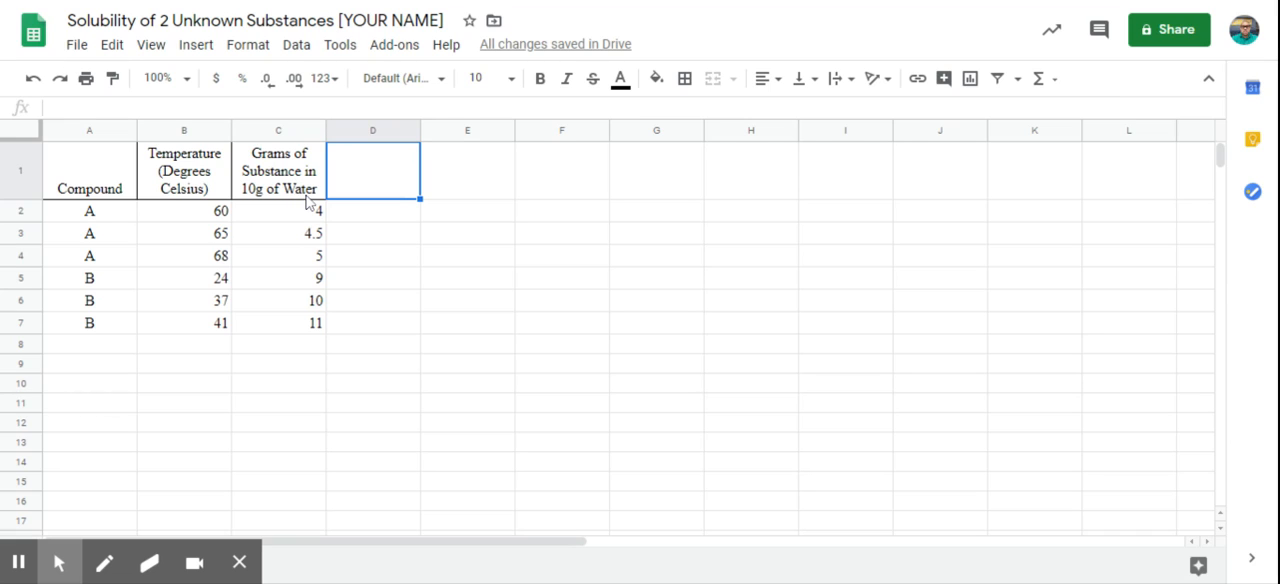
# Step: Insert a chart from the compound A temperature and grams data in B2:C4
pyautogui.click(198, 215)
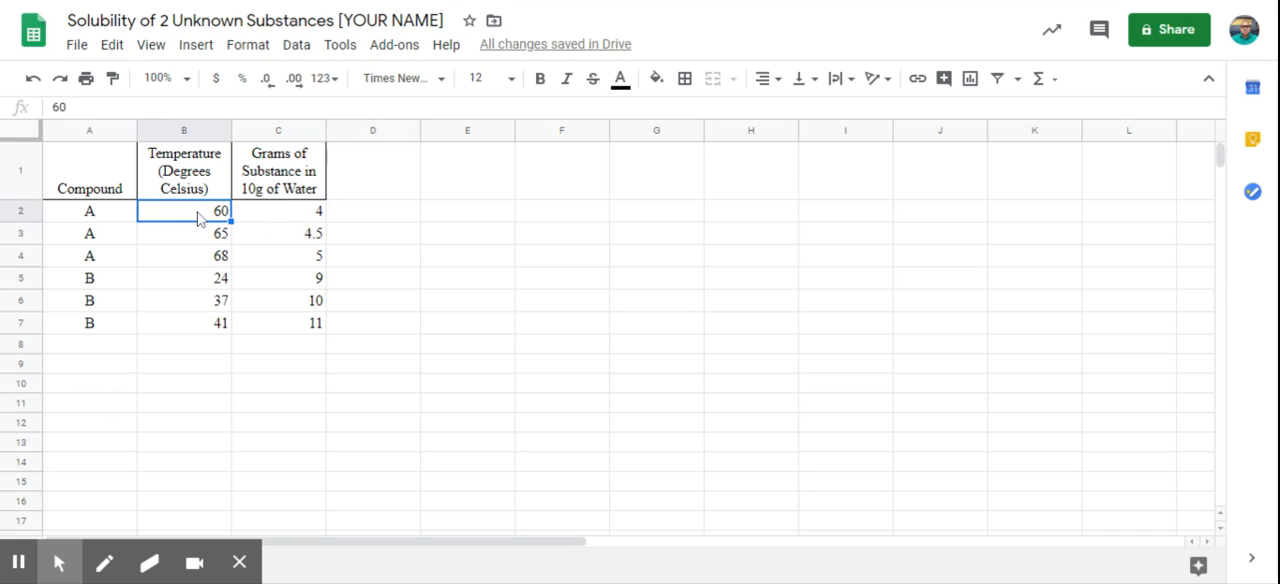
pyautogui.keyDown('shift'); pyautogui.click(292, 263); pyautogui.keyUp('shift')
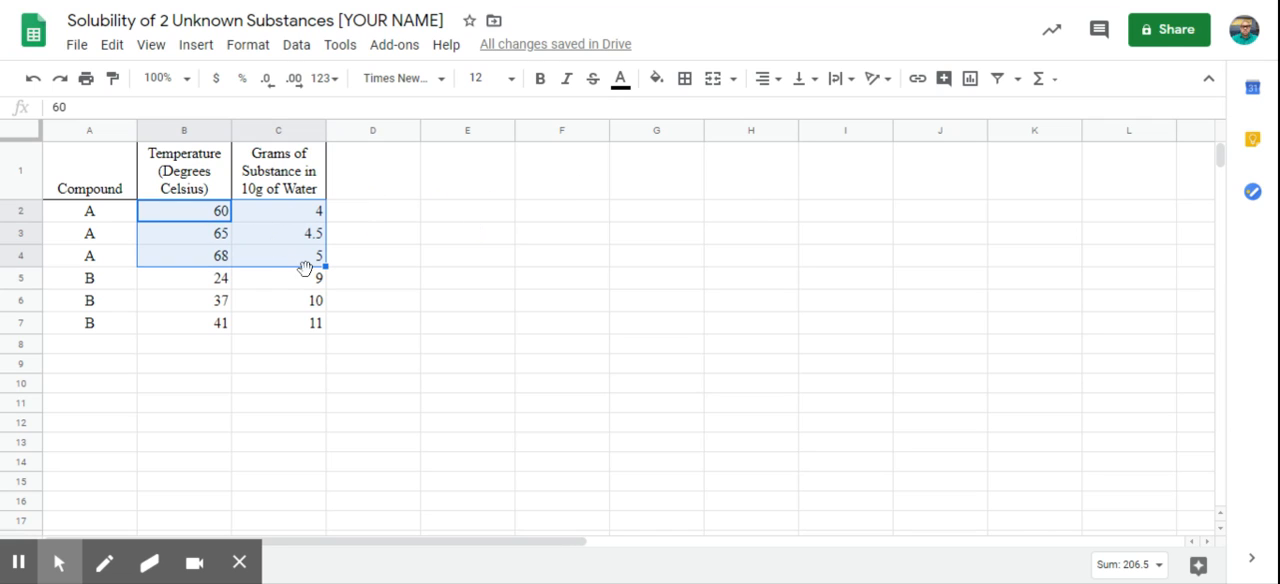
pyautogui.click(970, 80)
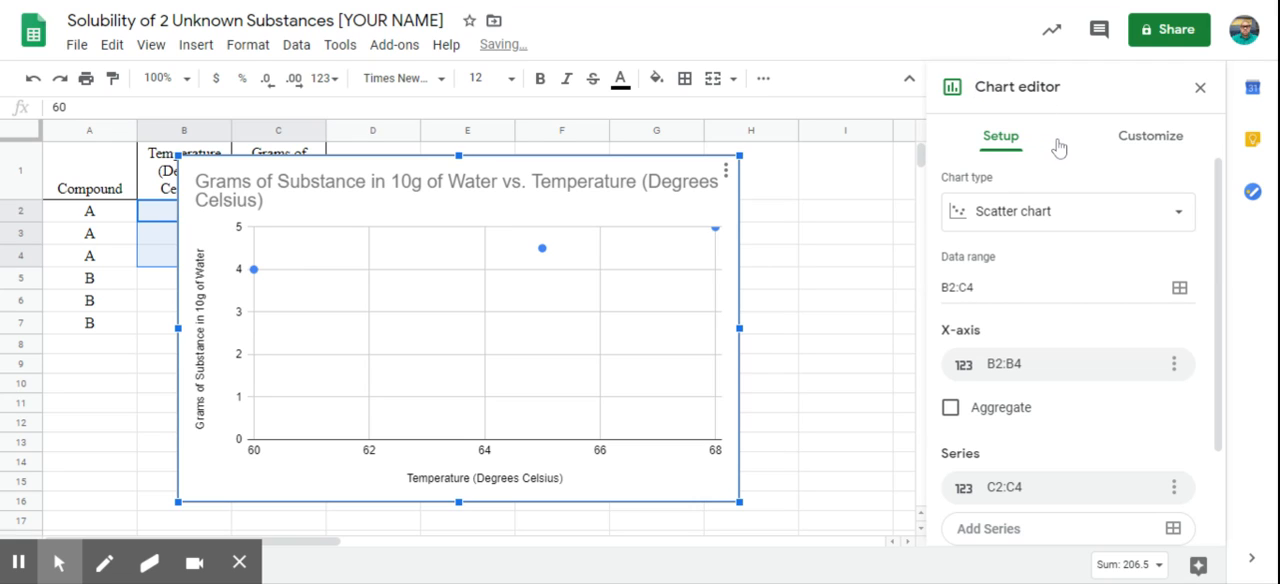
# Step: Change the chart type to Smooth line chart
pyautogui.click(1052, 225)
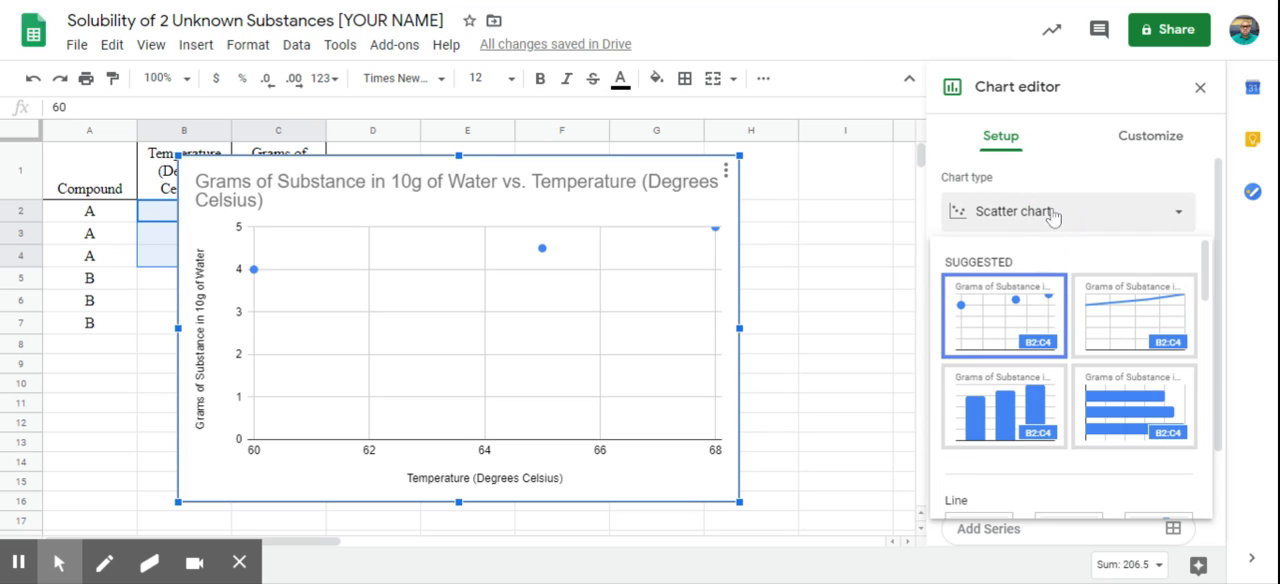
pyautogui.click(1052, 215)
pyautogui.click(1094, 215)
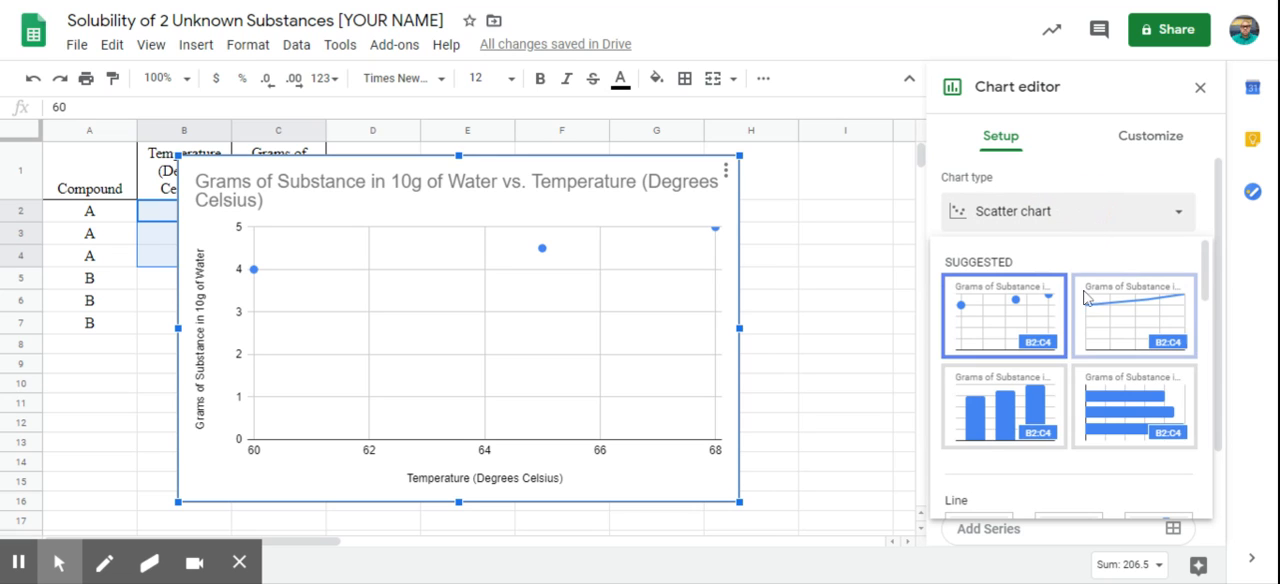
pyautogui.scroll(-3, 1082, 335)
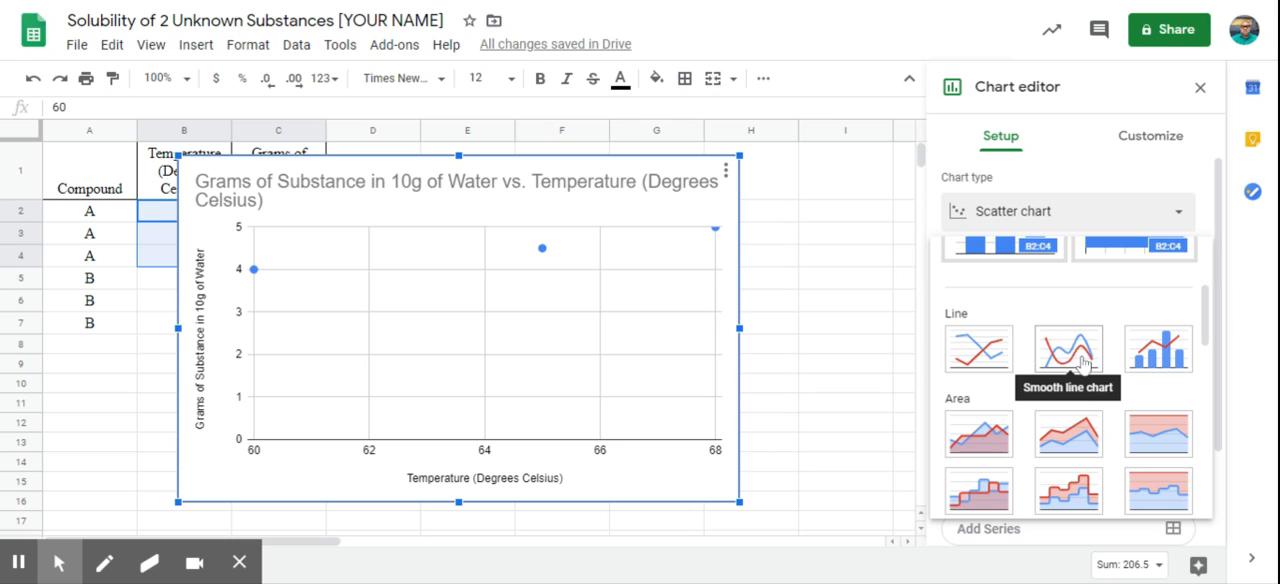
pyautogui.click(1076, 358)
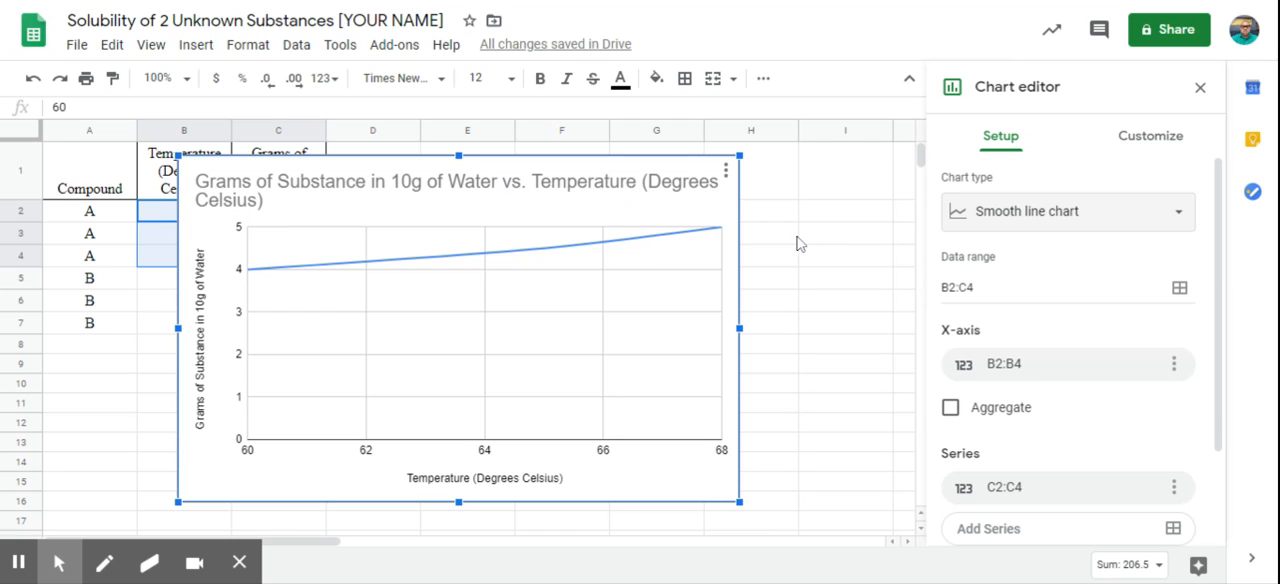
# Step: Open the chart's horizontal axis minimum and maximum settings and move the chart to column D, clear of the data table
pyautogui.click(1151, 140)
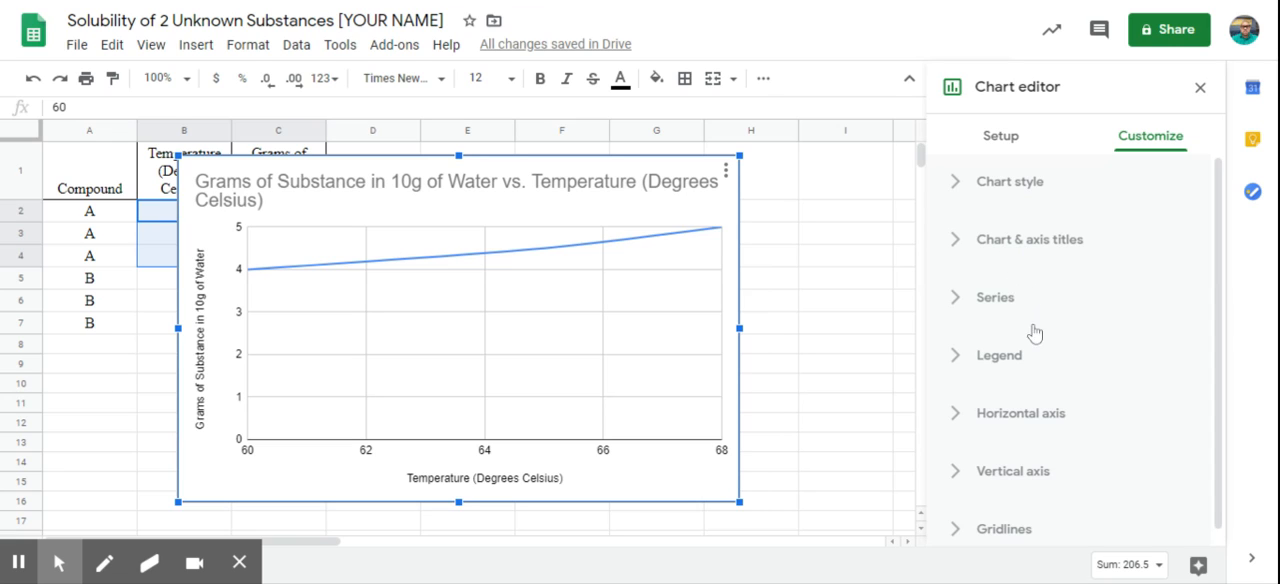
pyautogui.scroll(-1, 1032, 400)
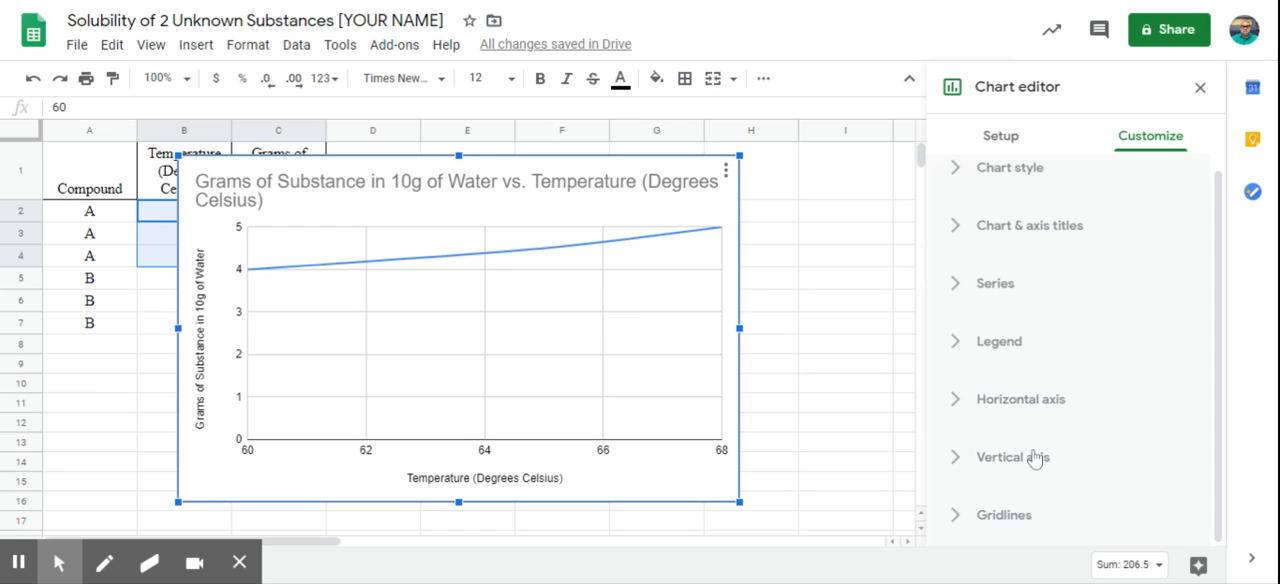
pyautogui.click(1032, 410)
pyautogui.scroll(-2, 1066, 401)
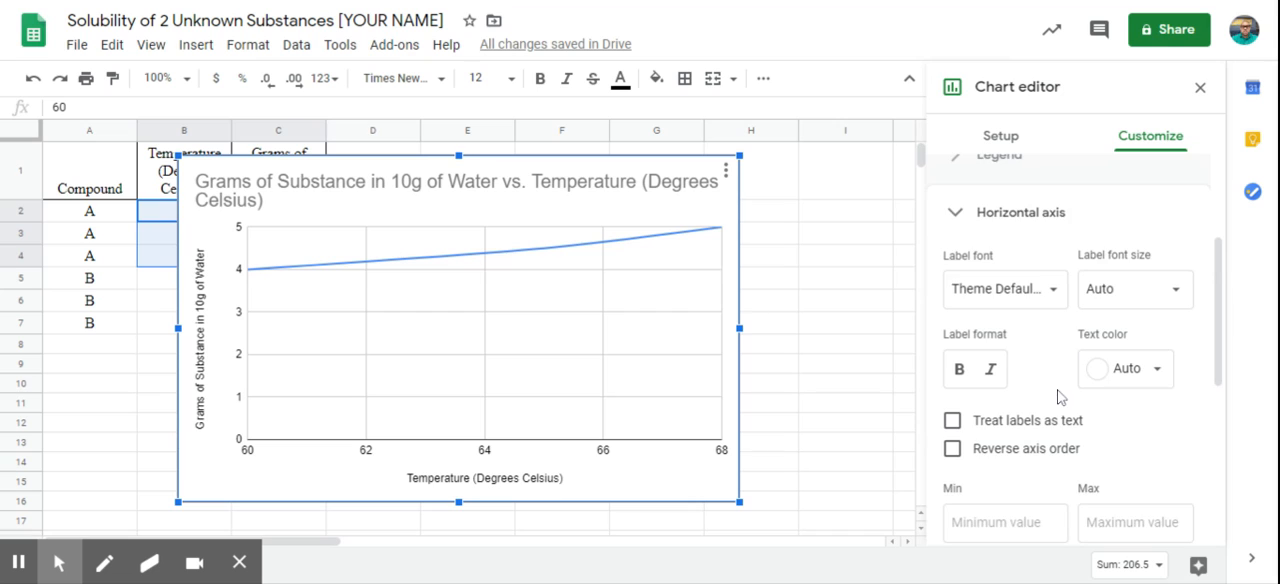
pyautogui.scroll(-1, 1058, 402)
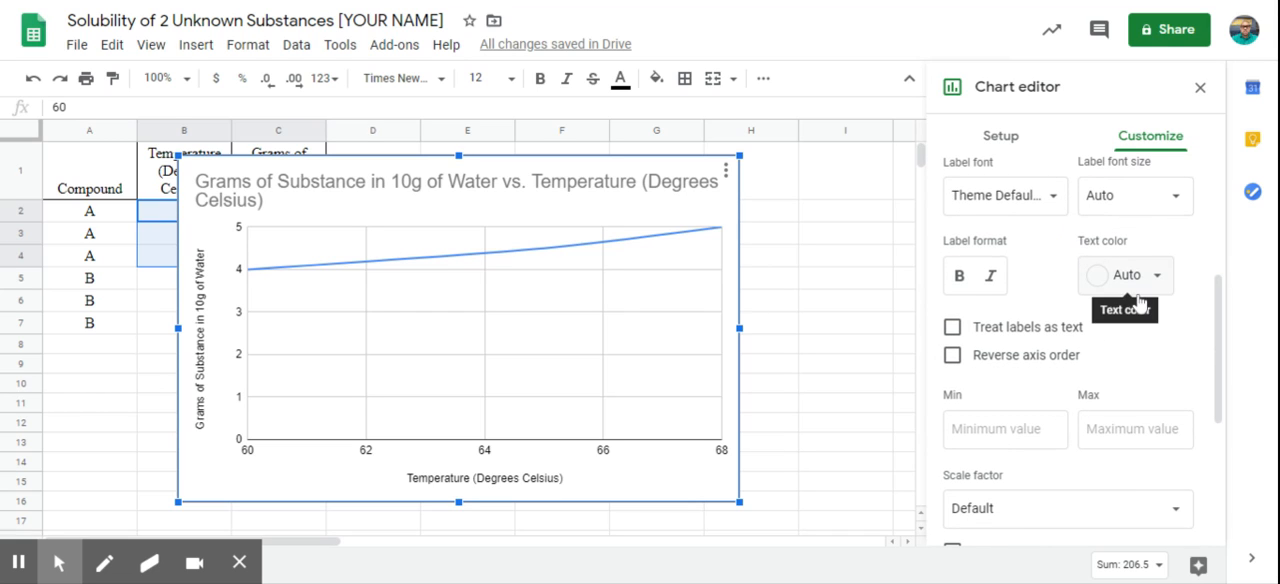
pyautogui.scroll(-1, 1120, 363)
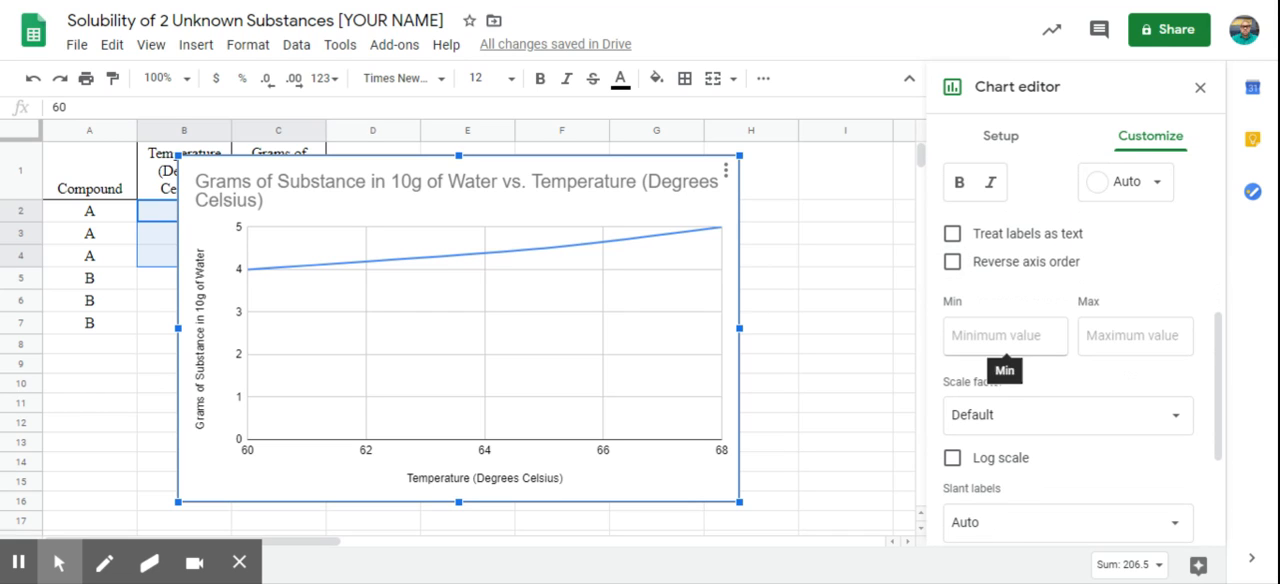
pyautogui.scroll(3, 1004, 345)
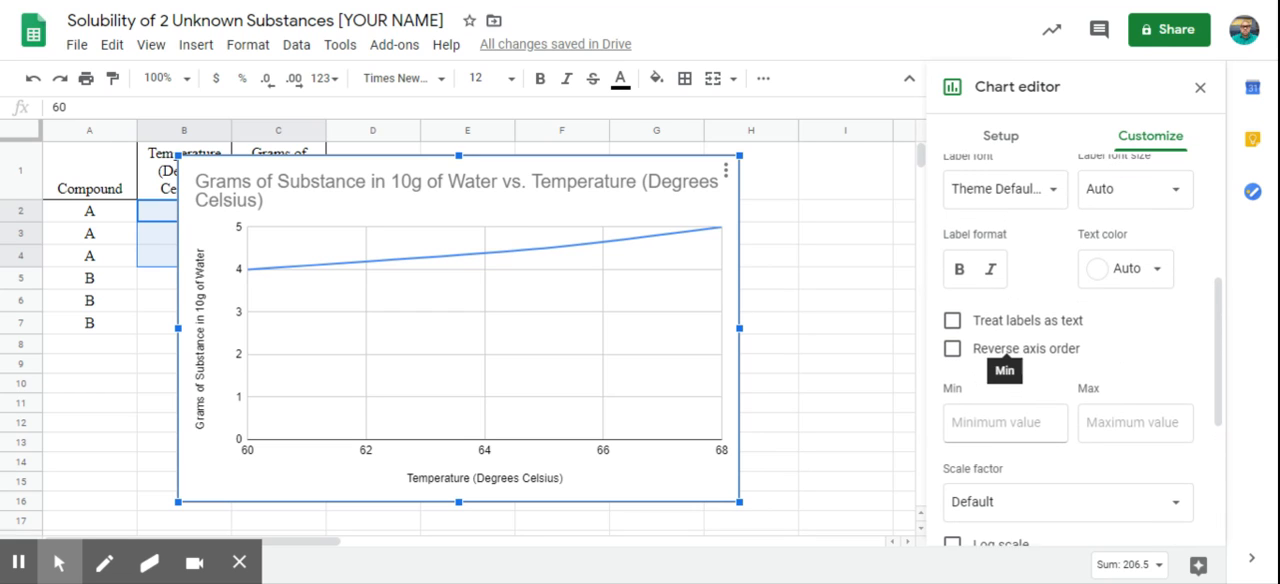
pyautogui.click(1015, 320)
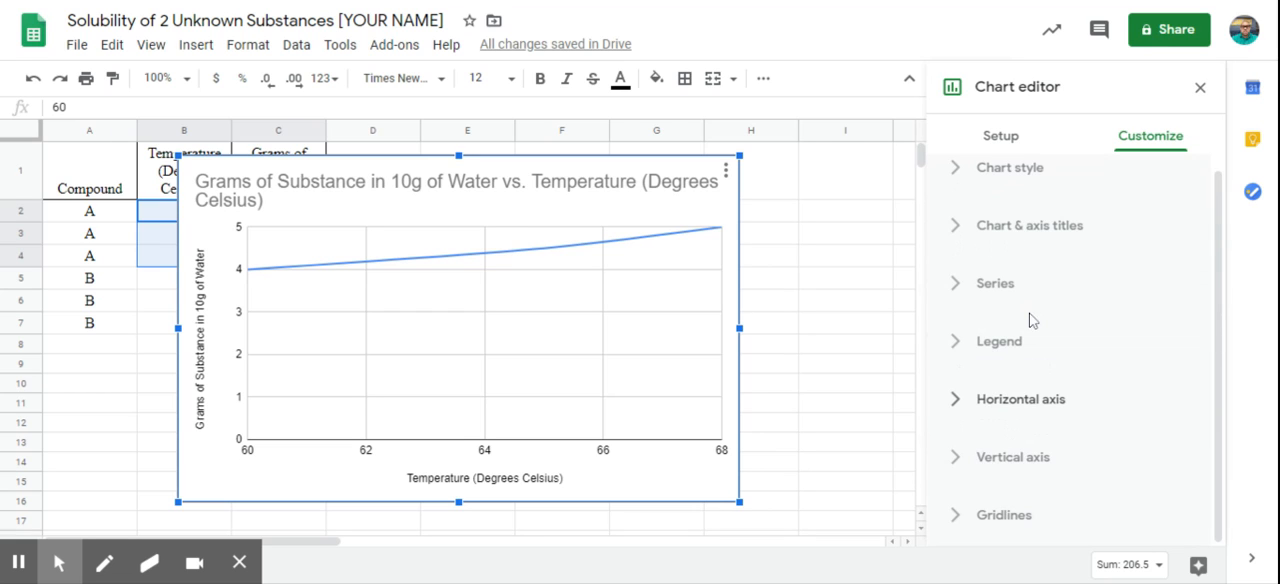
pyautogui.click(1002, 402)
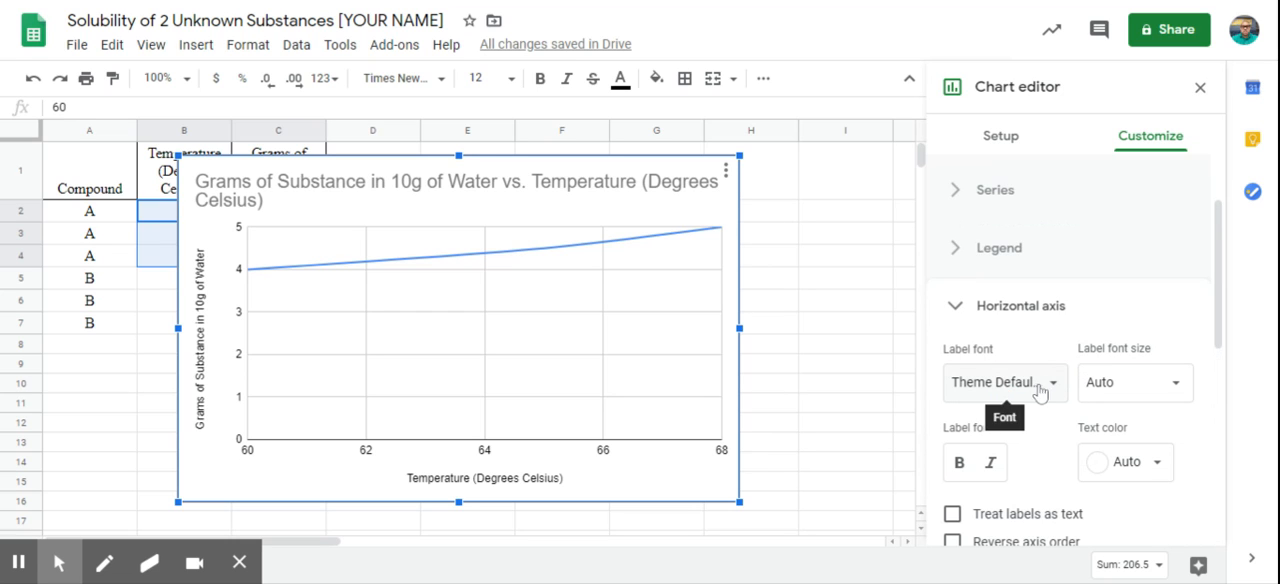
pyautogui.scroll(-5, 1045, 400)
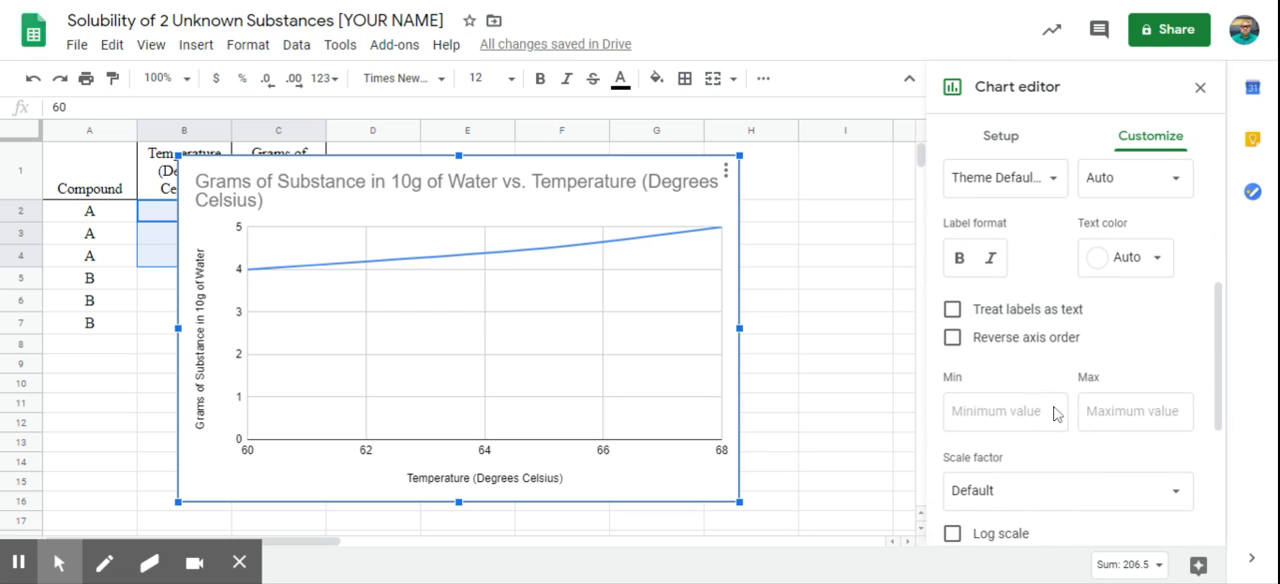
pyautogui.scroll(-2, 1054, 411)
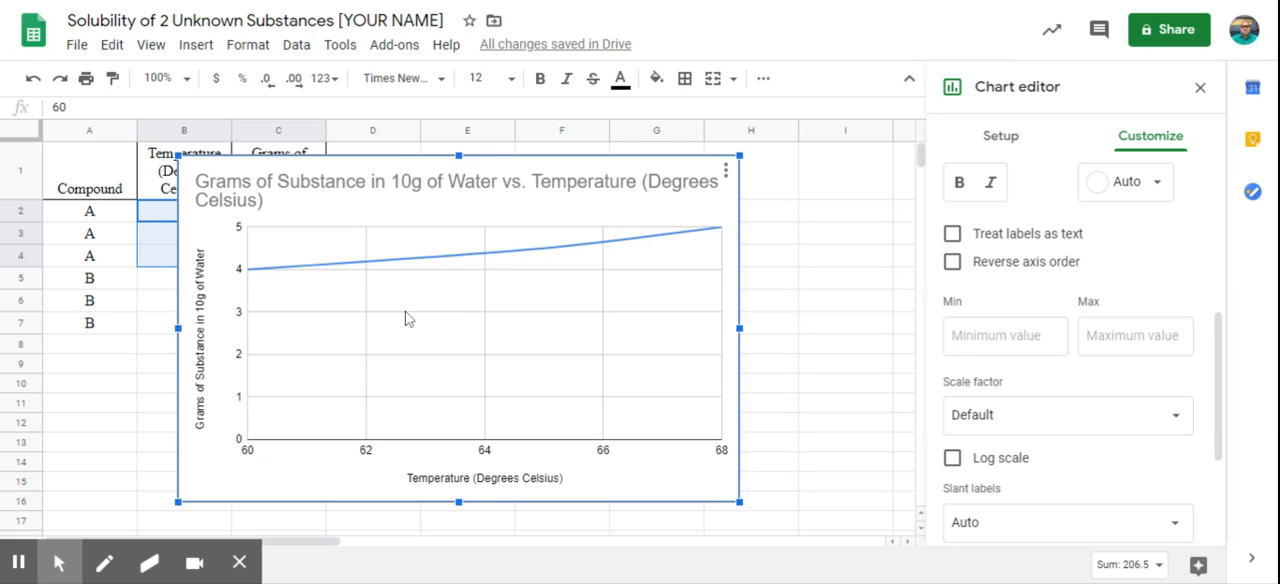
pyautogui.moveTo(375, 162); pyautogui.dragTo(532, 155)
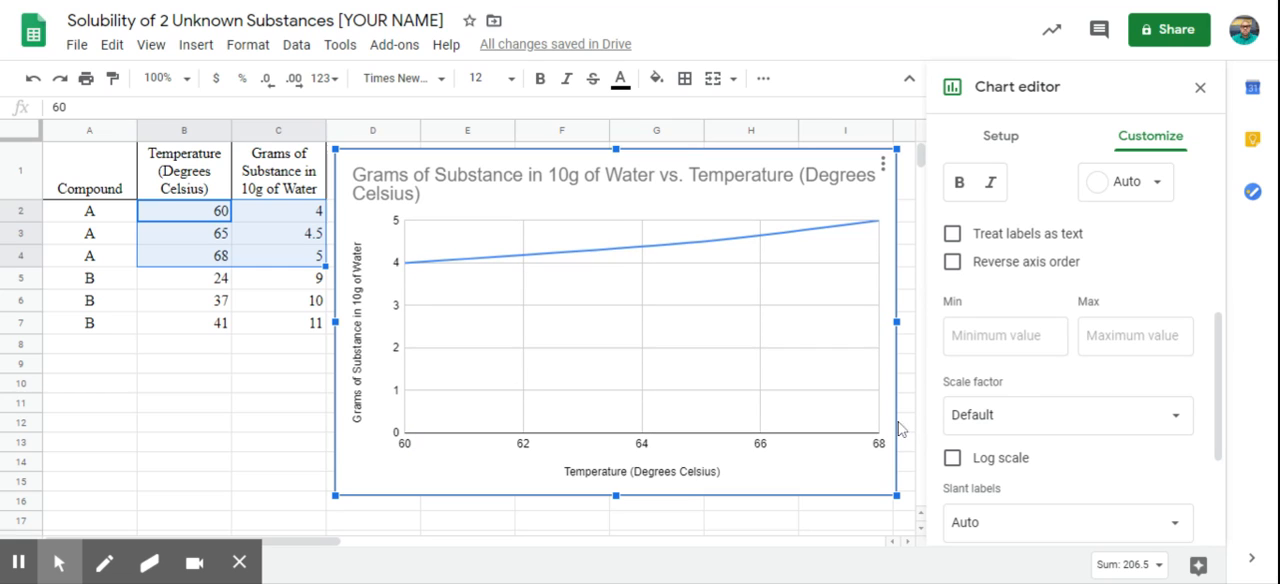
# Step: Set the horizontal axis minimum to 55 and maximum to 70, and close the horizontal axis settings
pyautogui.click(962, 336)
pyautogui.write('55')
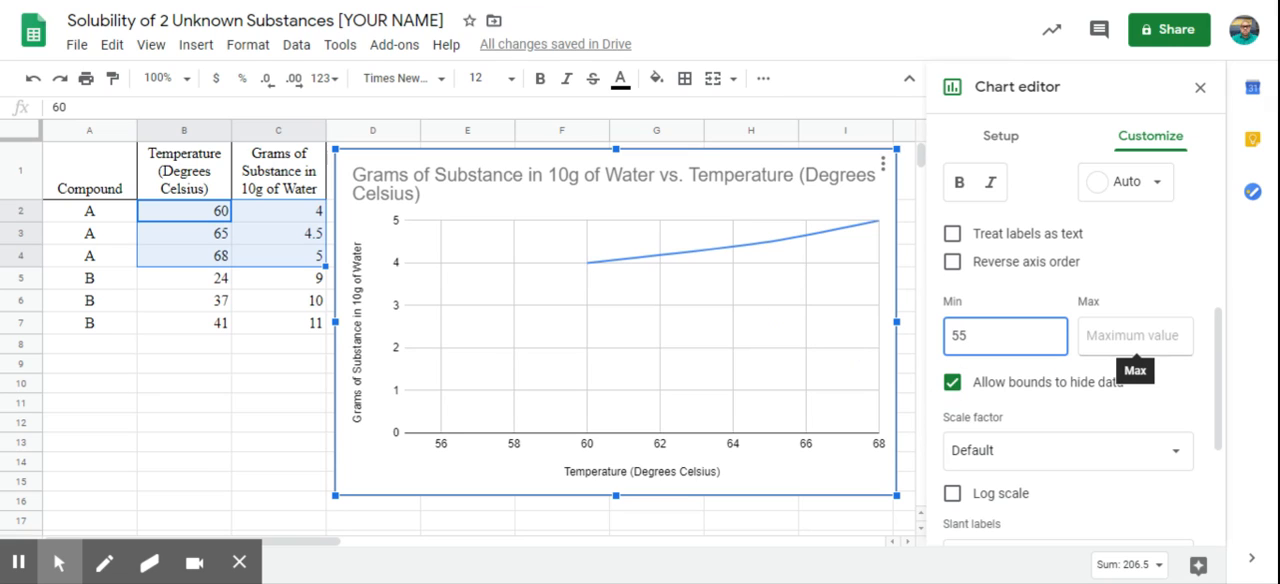
pyautogui.click(1122, 350)
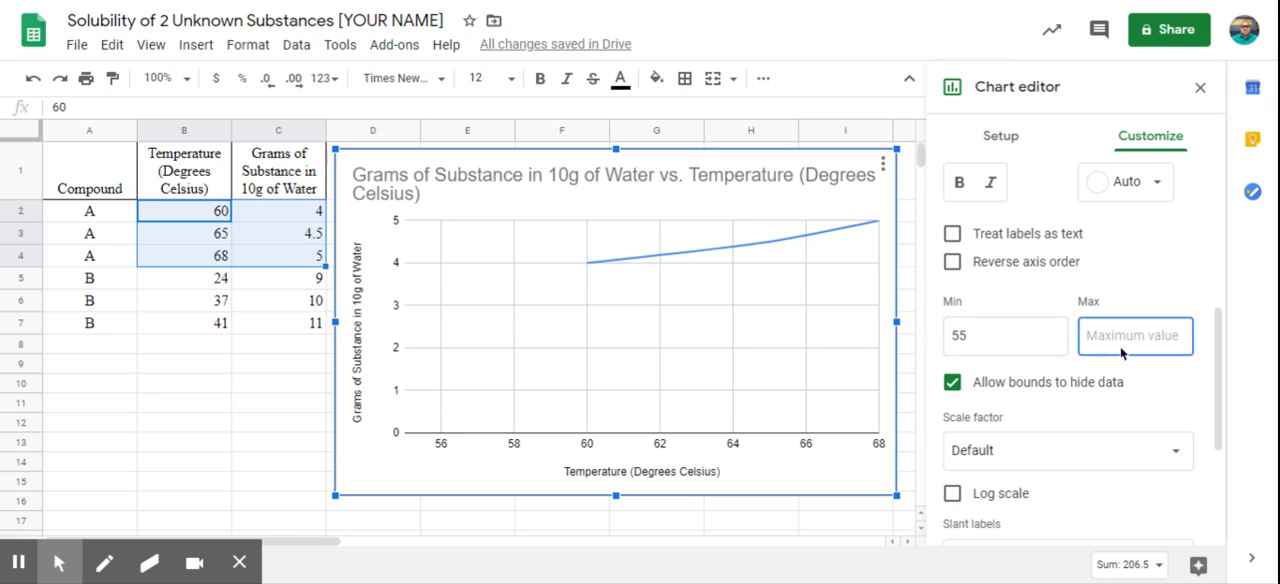
pyautogui.write('70')
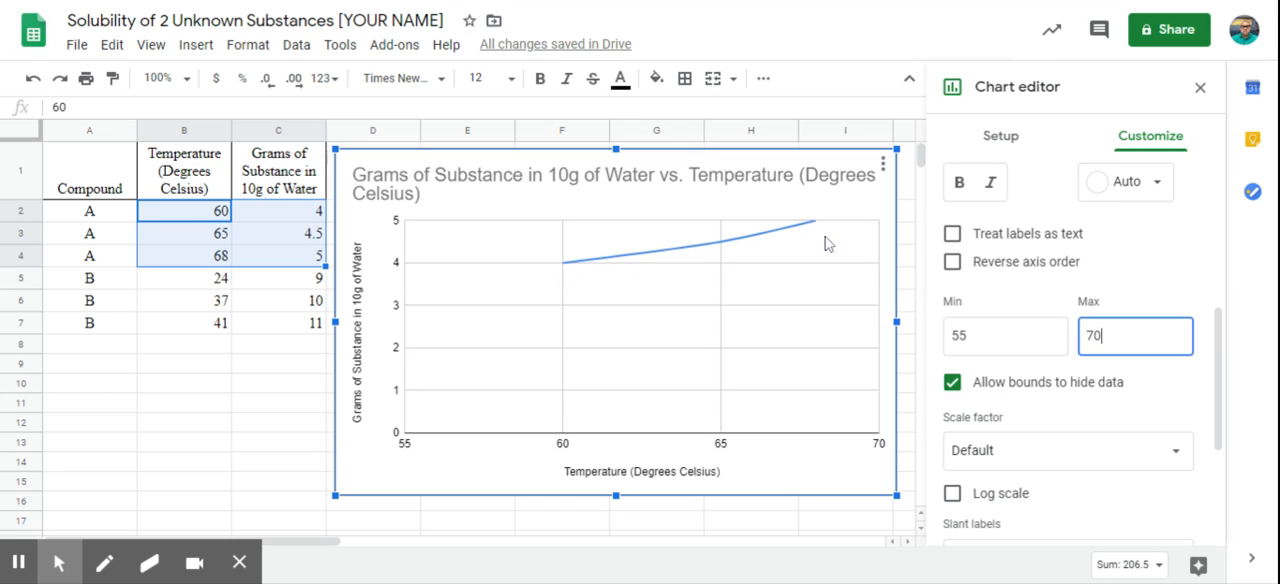
pyautogui.scroll(1, 1108, 258)
pyautogui.scroll(2, 1108, 258)
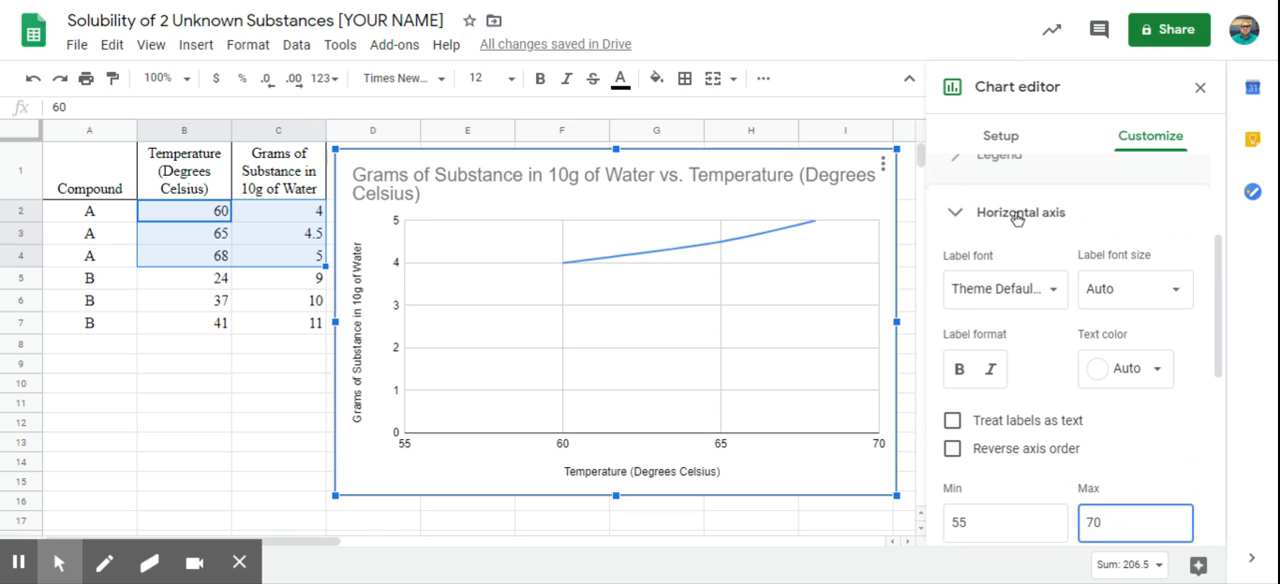
pyautogui.click(1017, 217)
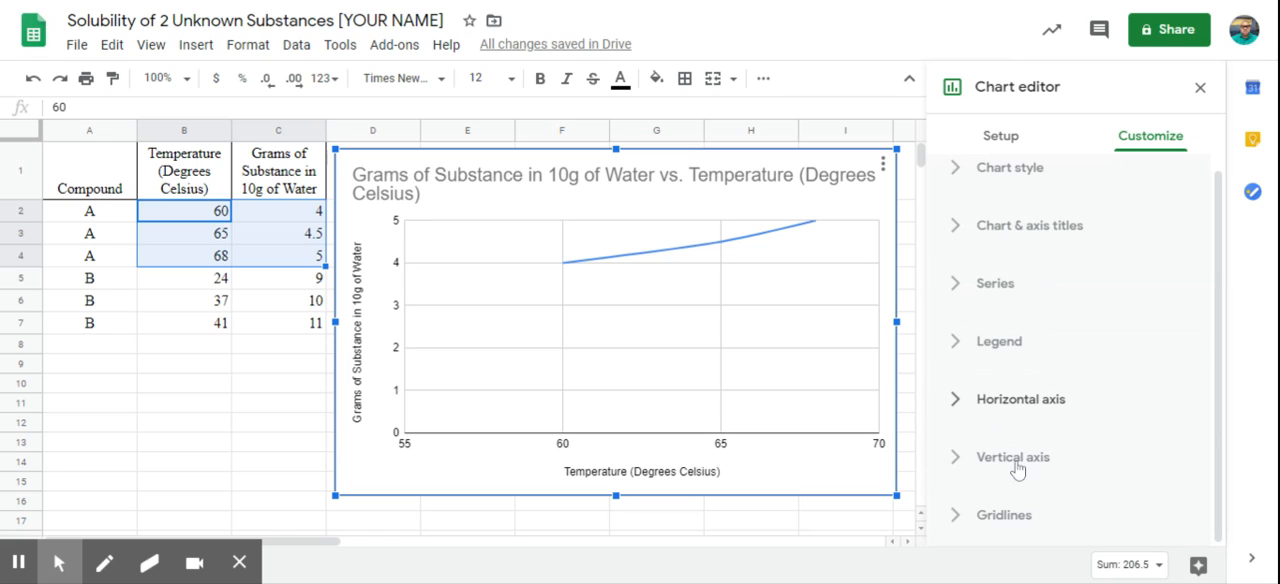
# Step: Set the vertical axis minimum to 3.5 and maximum to 5.5, and close the vertical axis settings
pyautogui.click(1016, 466)
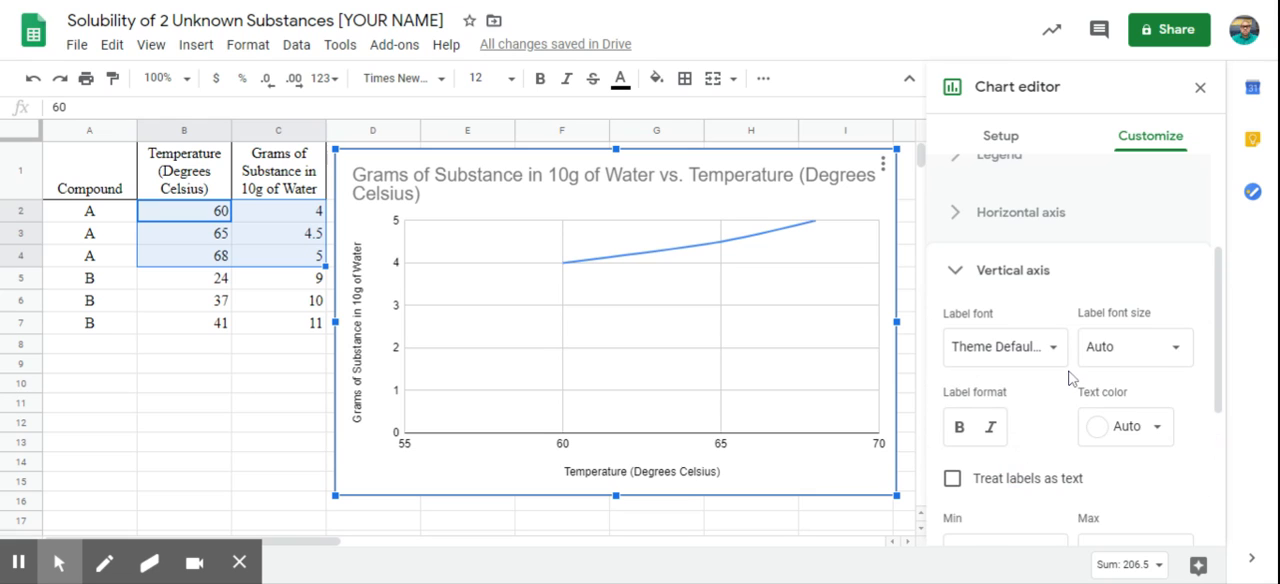
pyautogui.scroll(-3, 1068, 378)
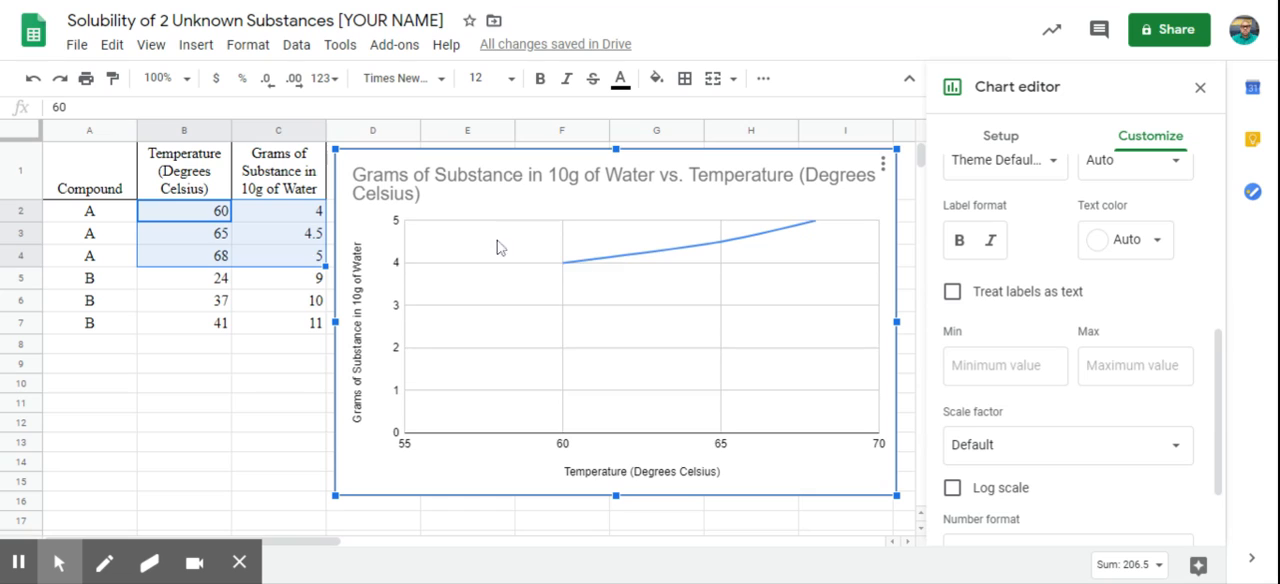
pyautogui.click(1000, 364)
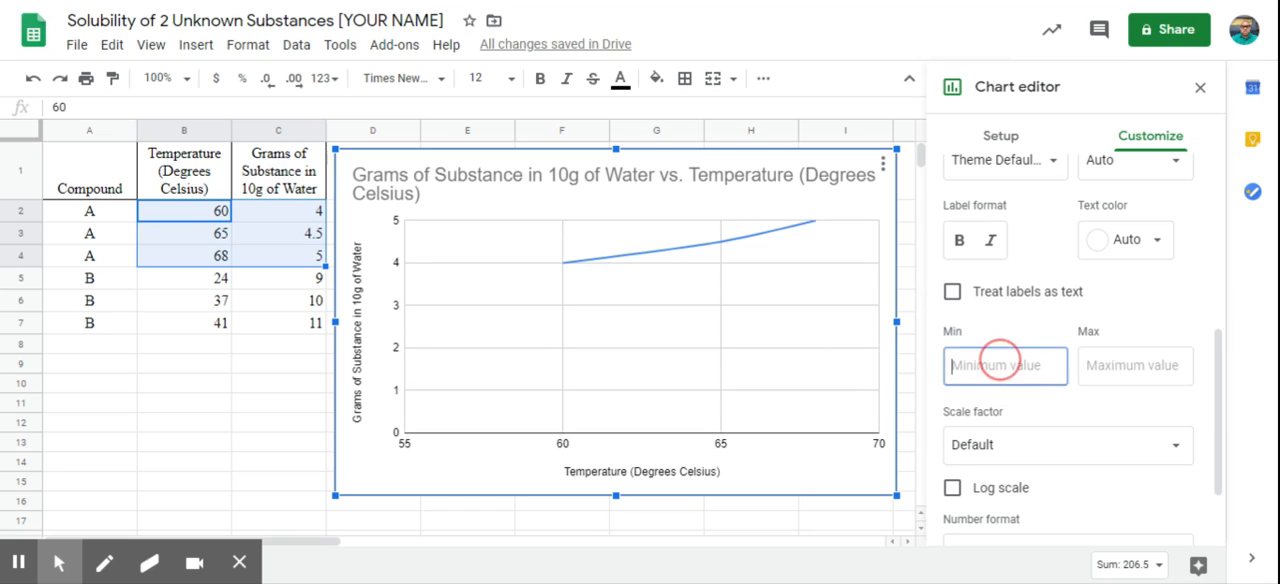
pyautogui.write('3.5')
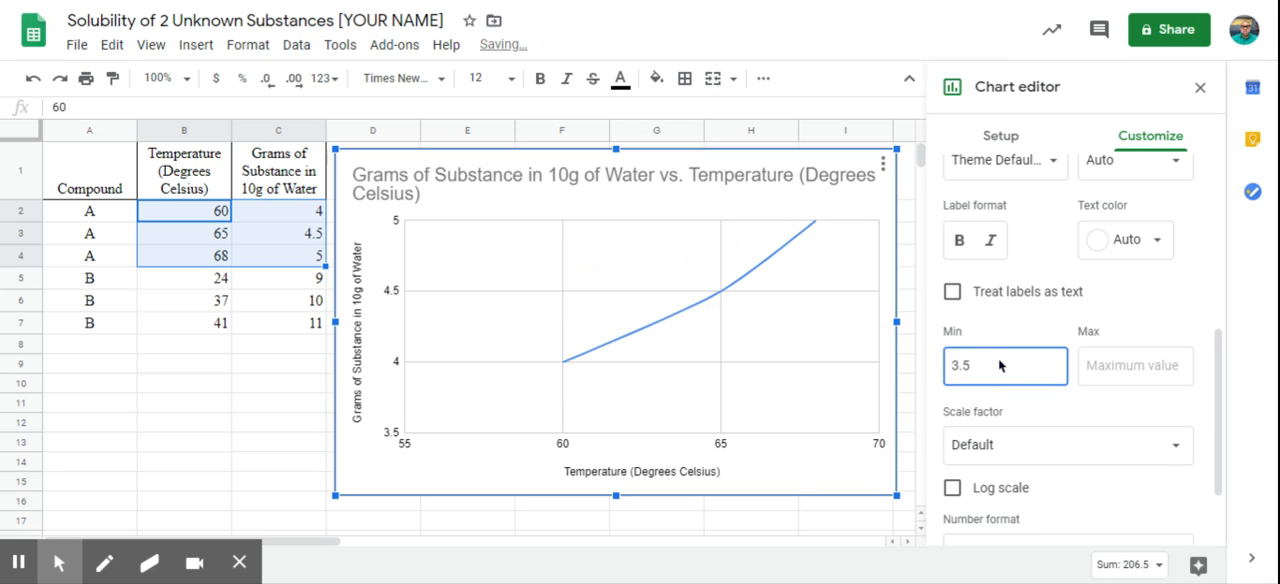
pyautogui.click(1130, 366)
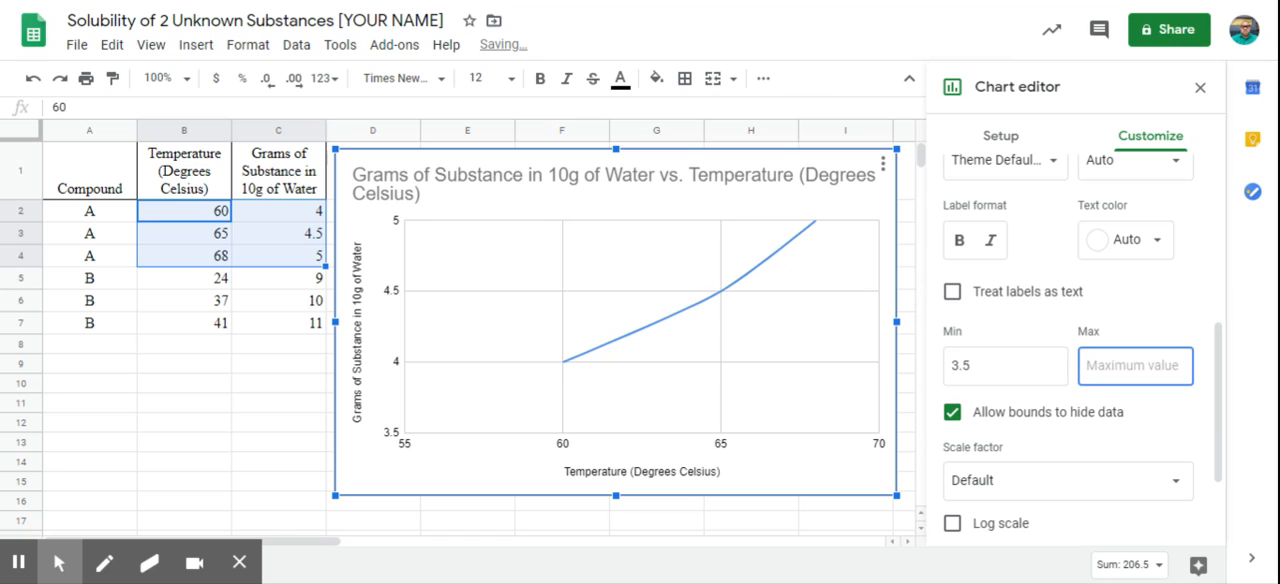
pyautogui.write('5.5')
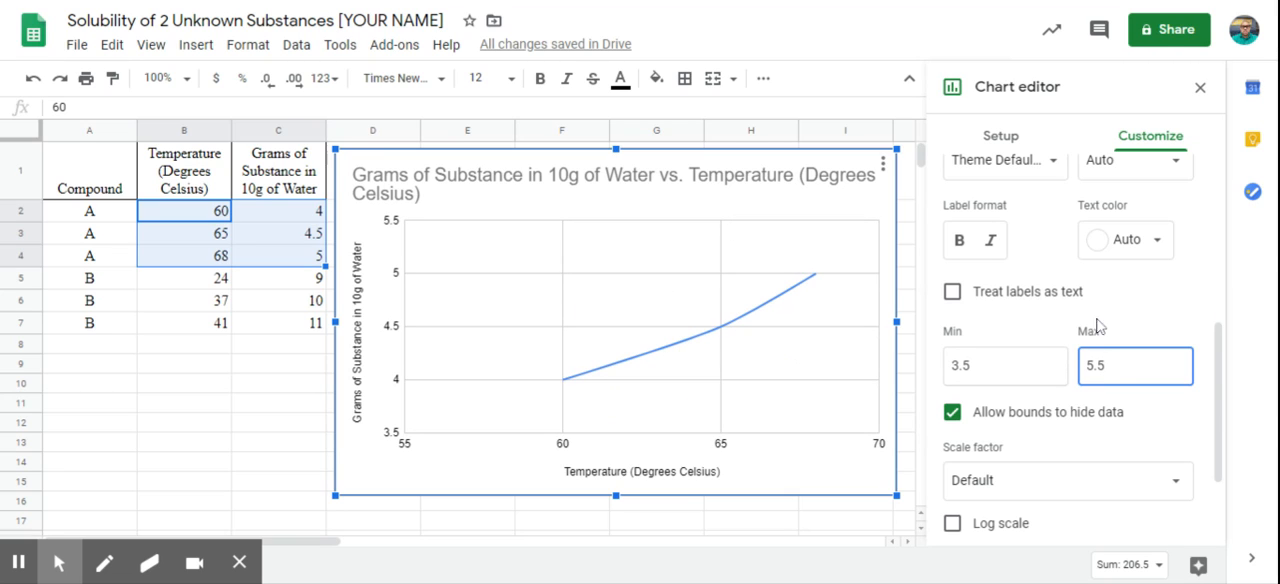
pyautogui.scroll(2, 1143, 265)
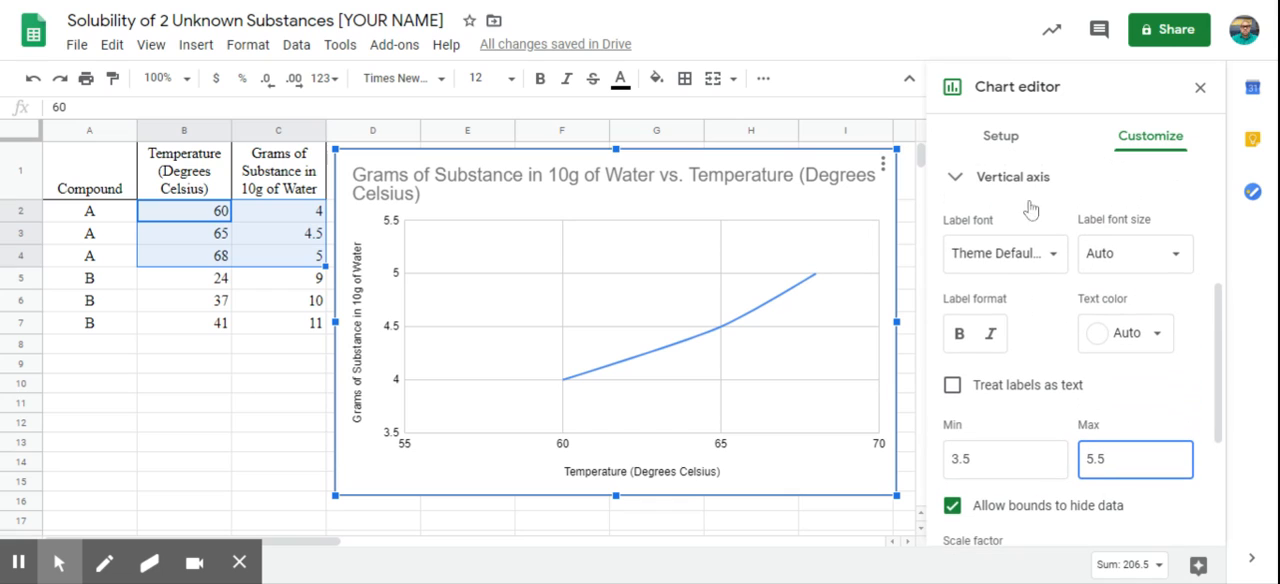
pyautogui.scroll(2, 1058, 305)
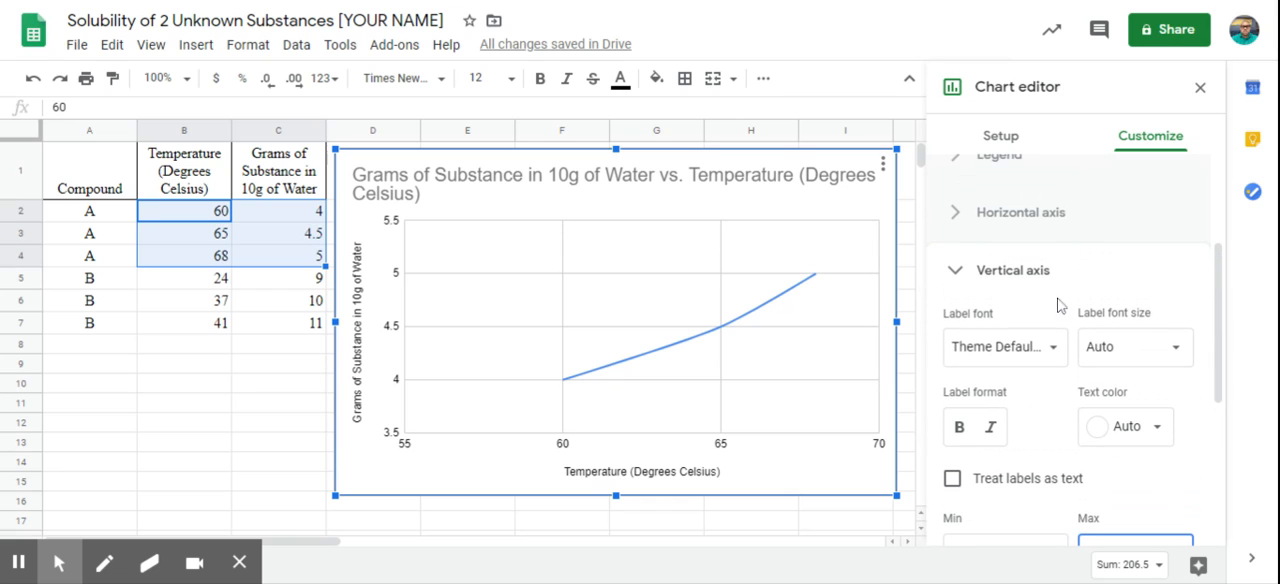
pyautogui.click(993, 272)
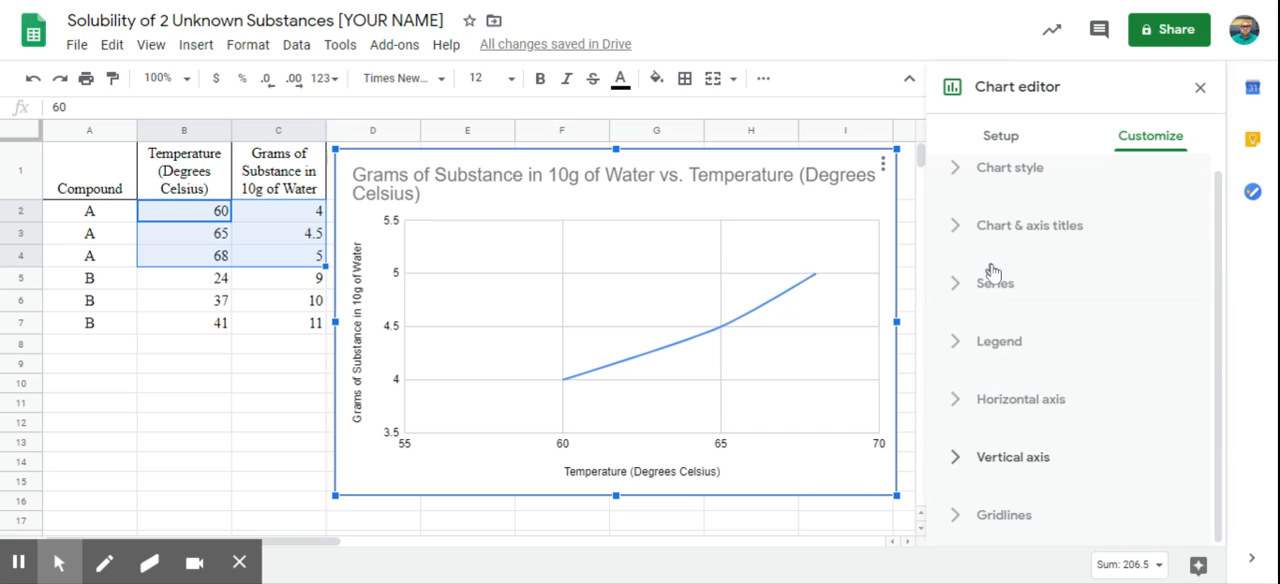
# Step: Set the minor gridline count of the chart's horizontal axis to 5
pyautogui.click(1004, 515)
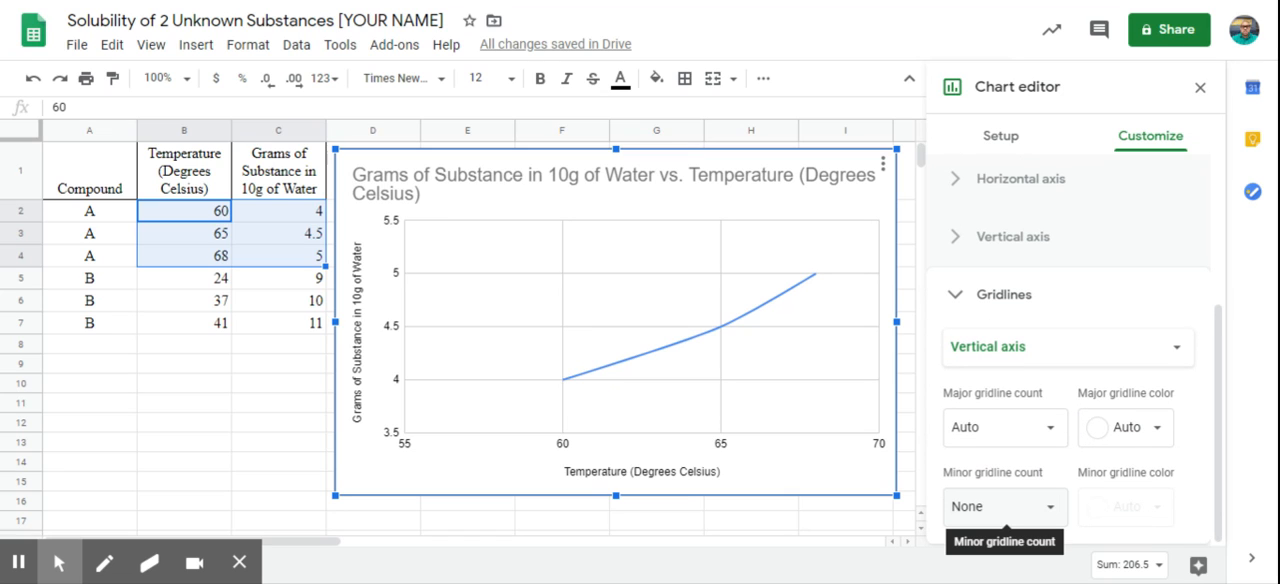
pyautogui.click(1020, 345)
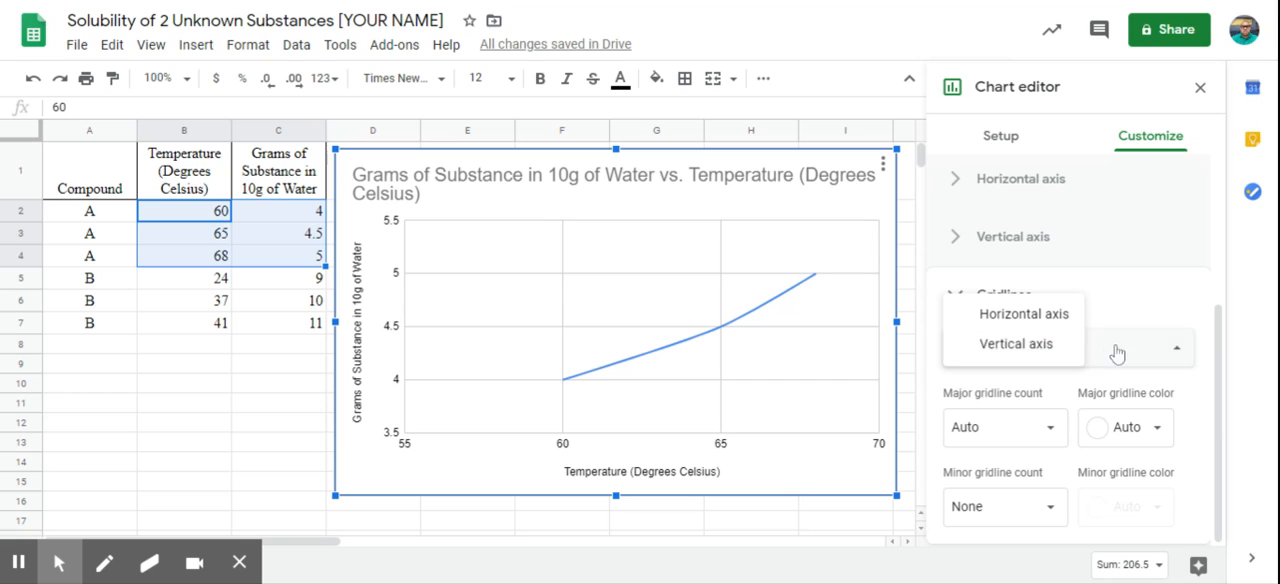
pyautogui.click(1060, 346)
pyautogui.click(1014, 350)
pyautogui.click(1014, 345)
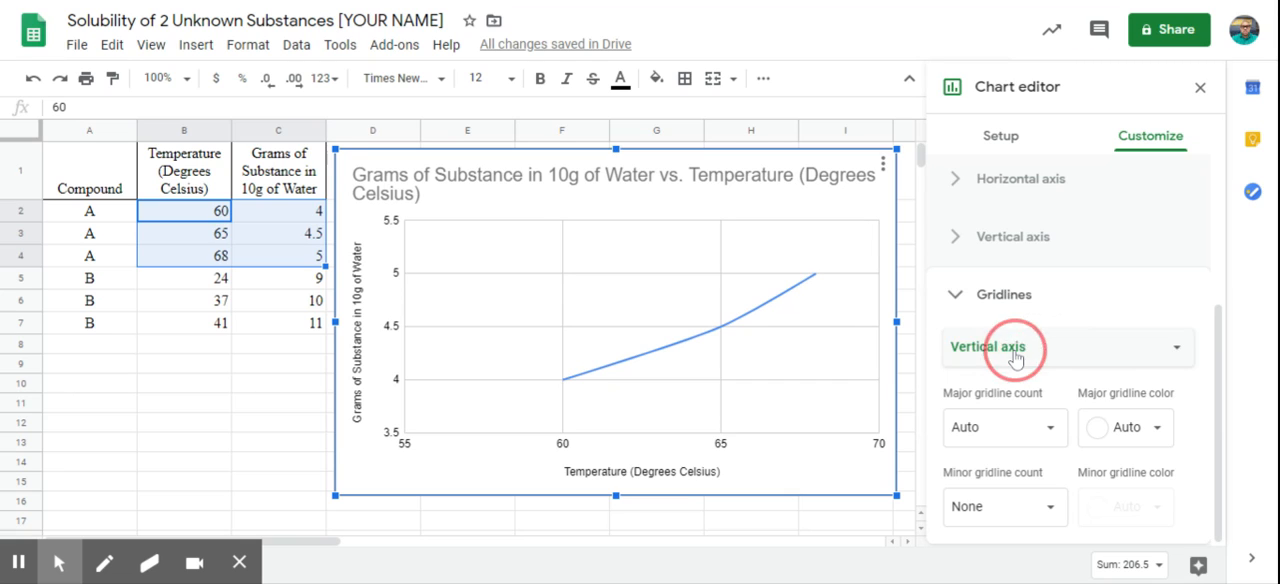
pyautogui.click(1014, 350)
pyautogui.click(1016, 315)
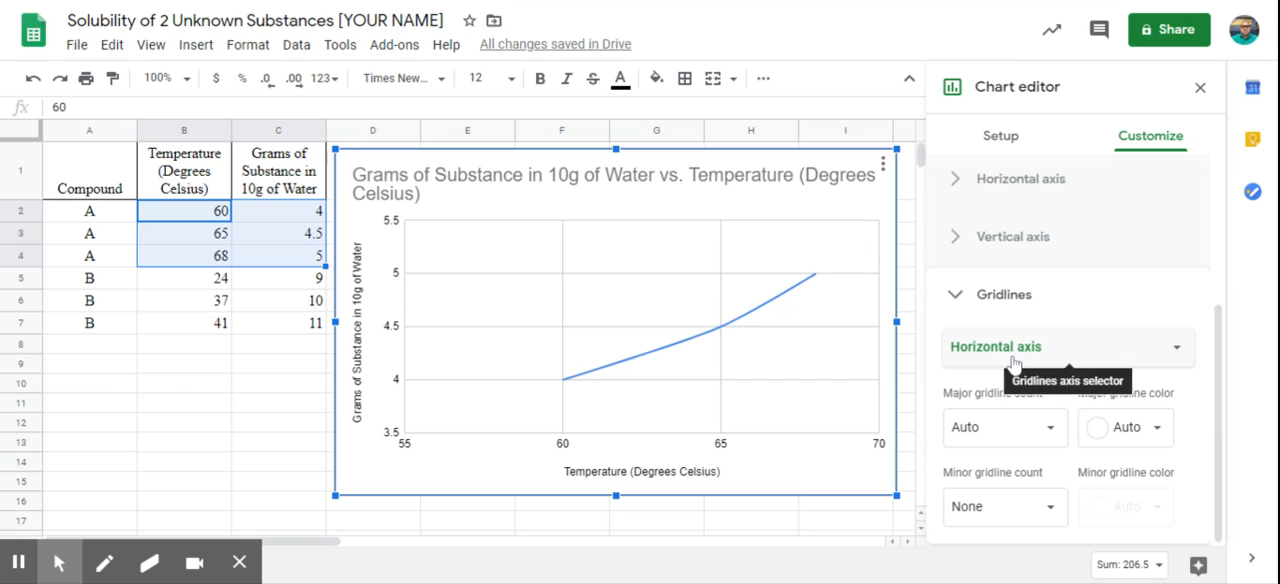
pyautogui.click(1014, 360)
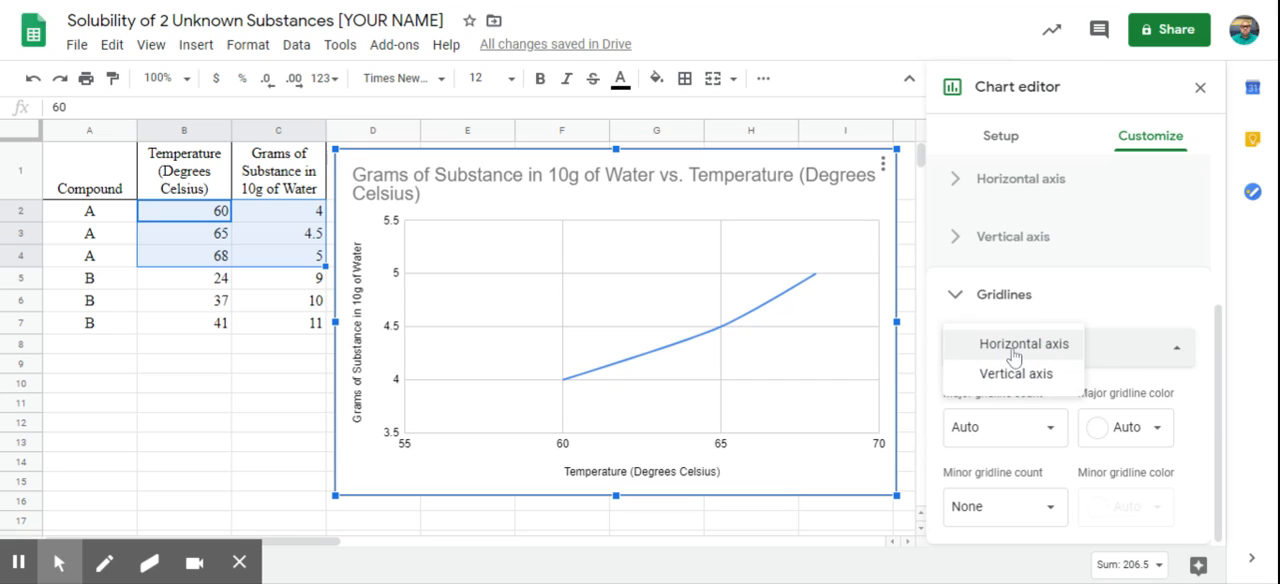
pyautogui.click(1014, 350)
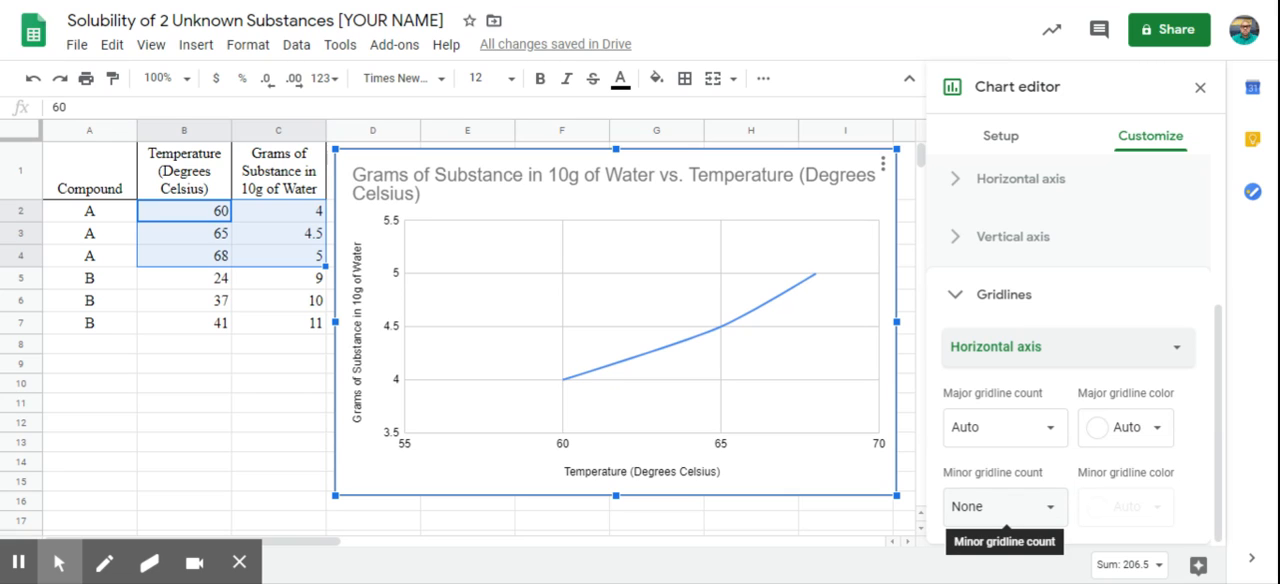
pyautogui.click(1000, 510)
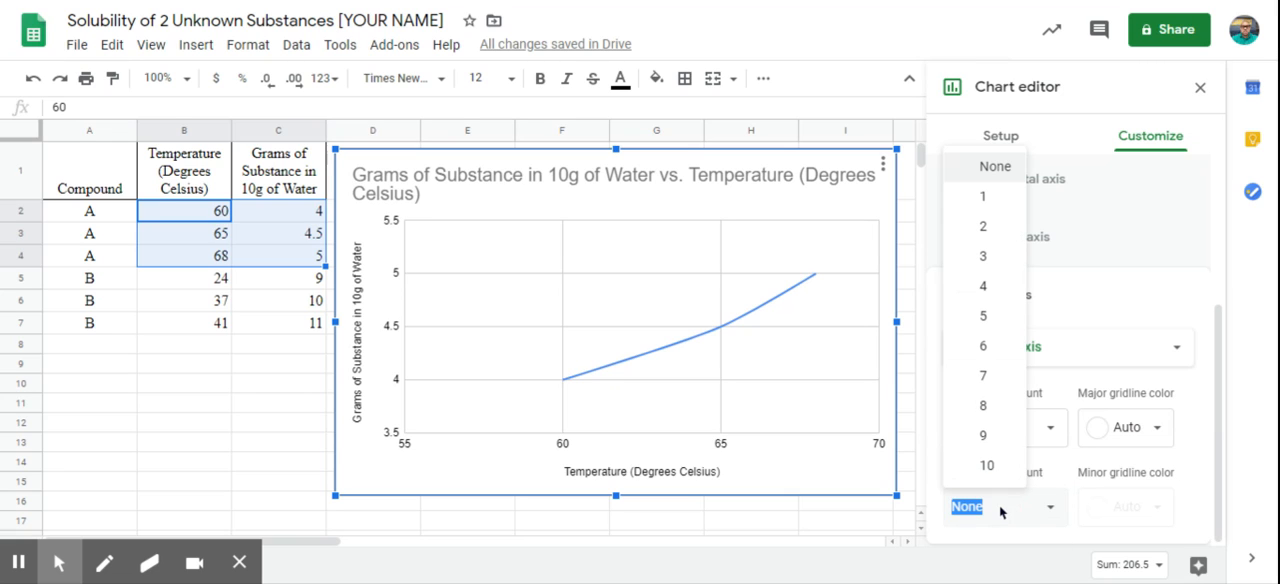
pyautogui.click(998, 325)
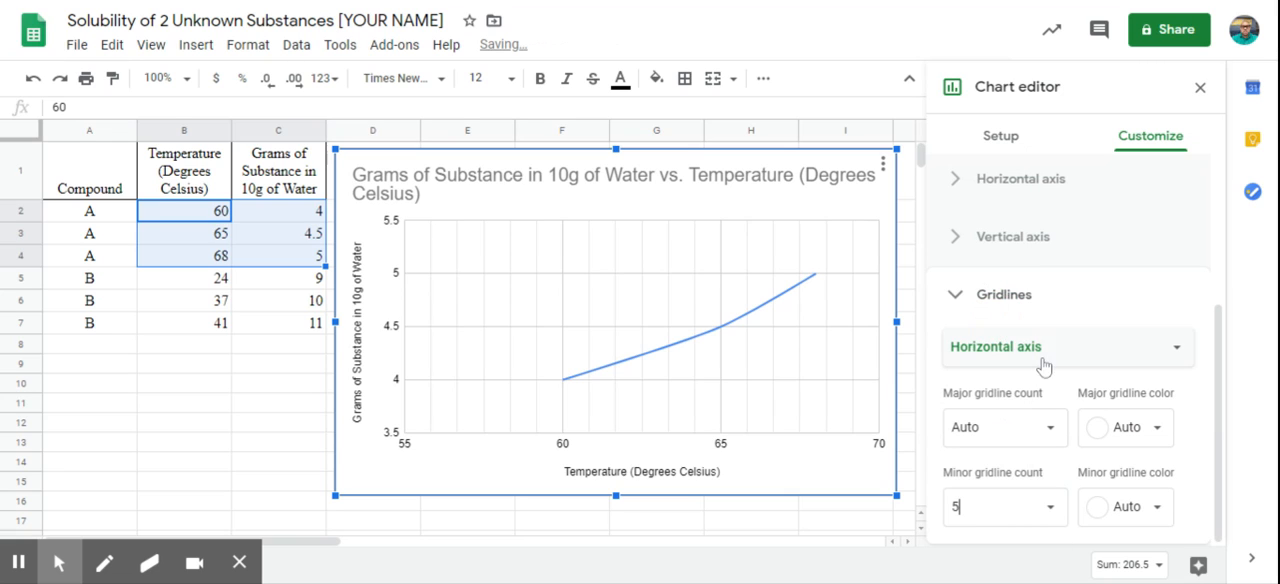
# Step: Set the minor gridline count of the chart's vertical axis to 5
pyautogui.click(1018, 360)
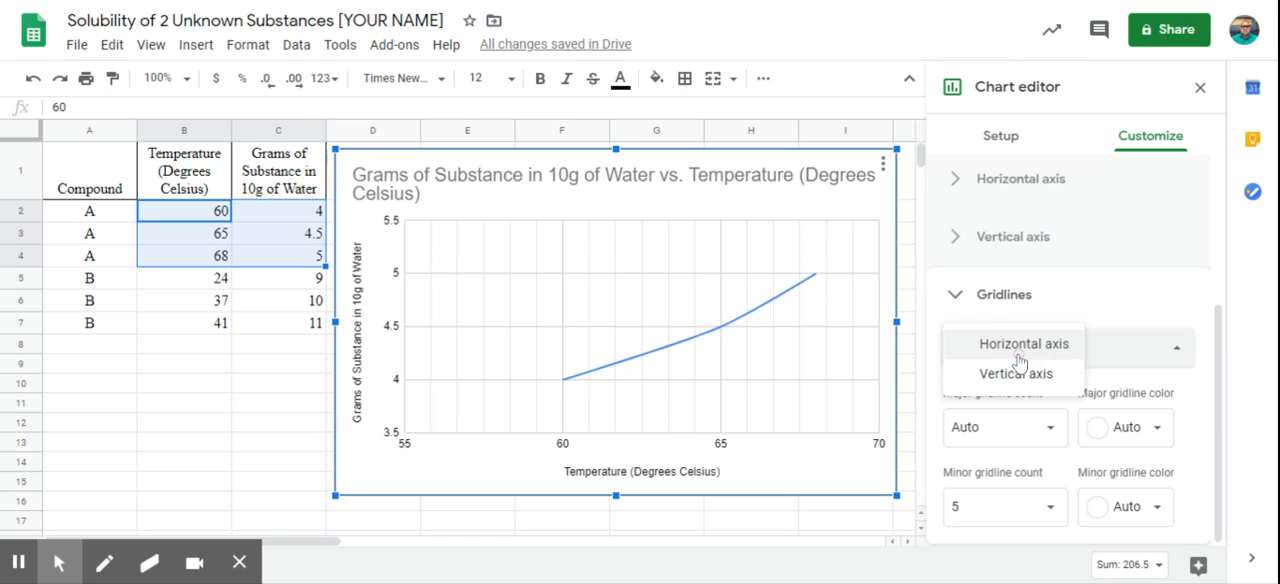
pyautogui.click(992, 372)
pyautogui.click(1000, 506)
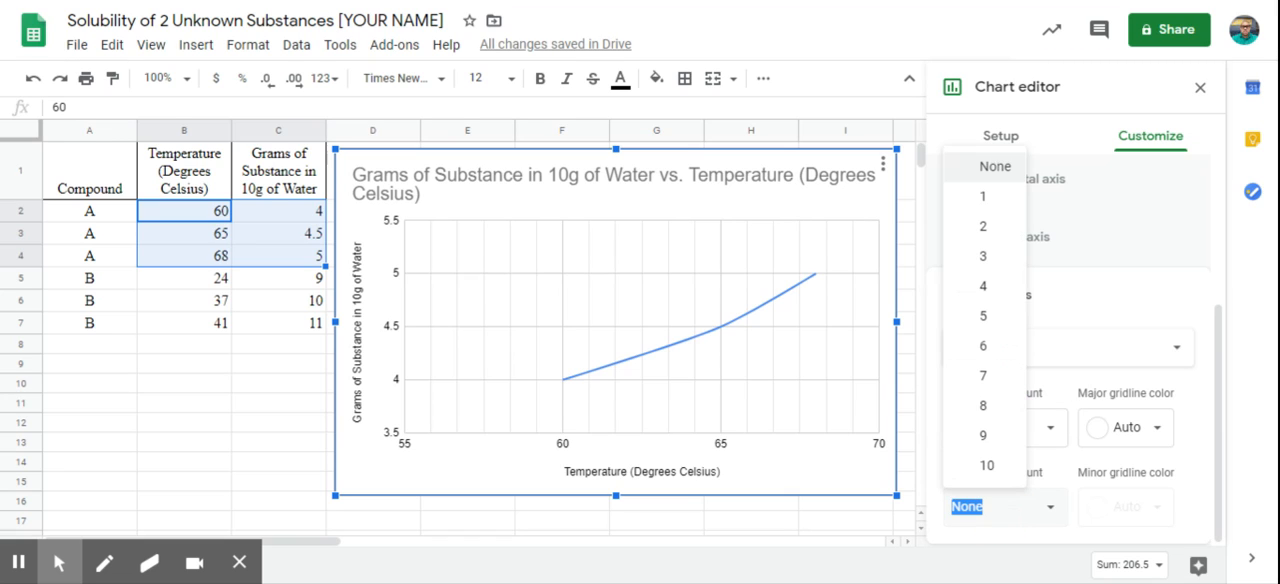
pyautogui.click(998, 326)
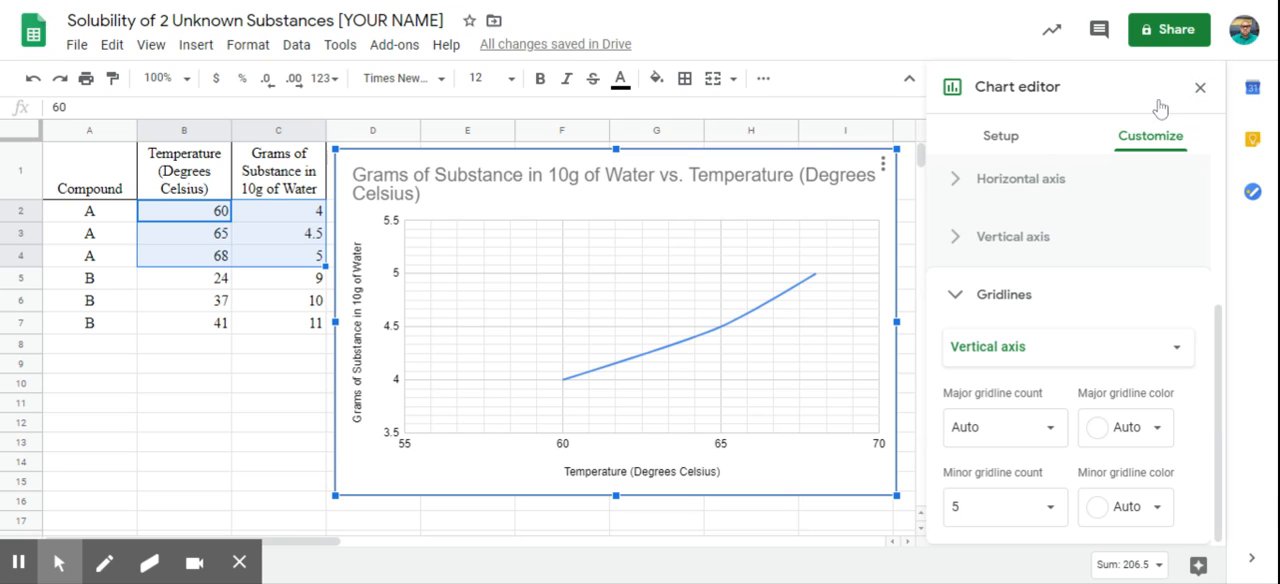
# Step: Replace the chart title with "Maximum Solubility of Substance A in 10g of Water at 3 Mass Amounts"
pyautogui.doubleClick(574, 187)
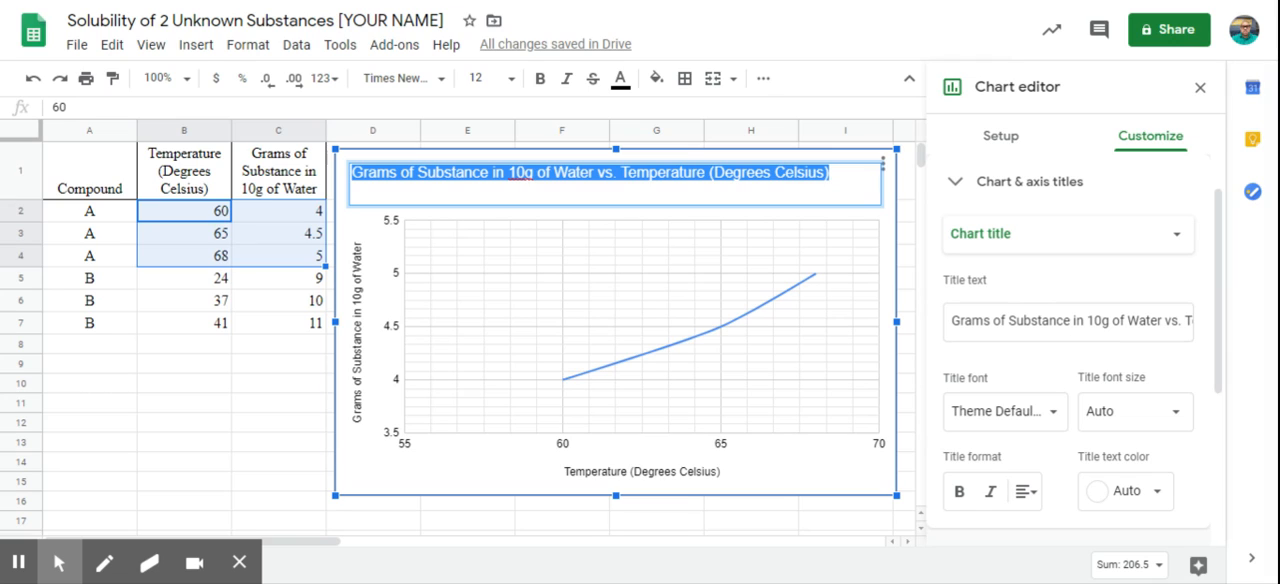
pyautogui.press('BackSpace')
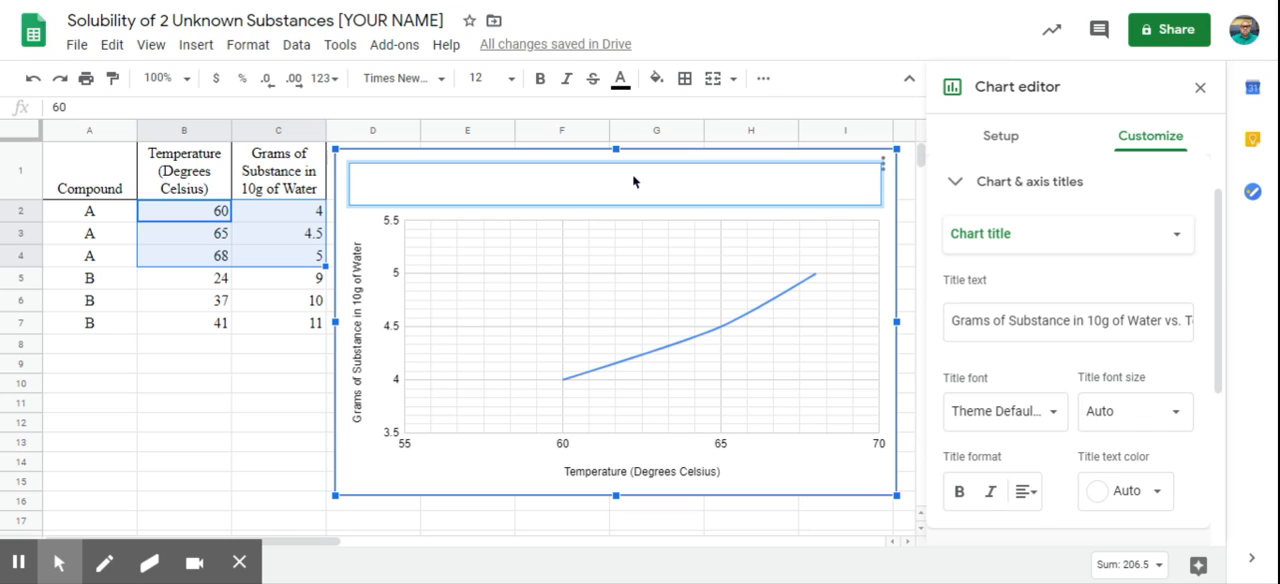
pyautogui.write('Maximum So')
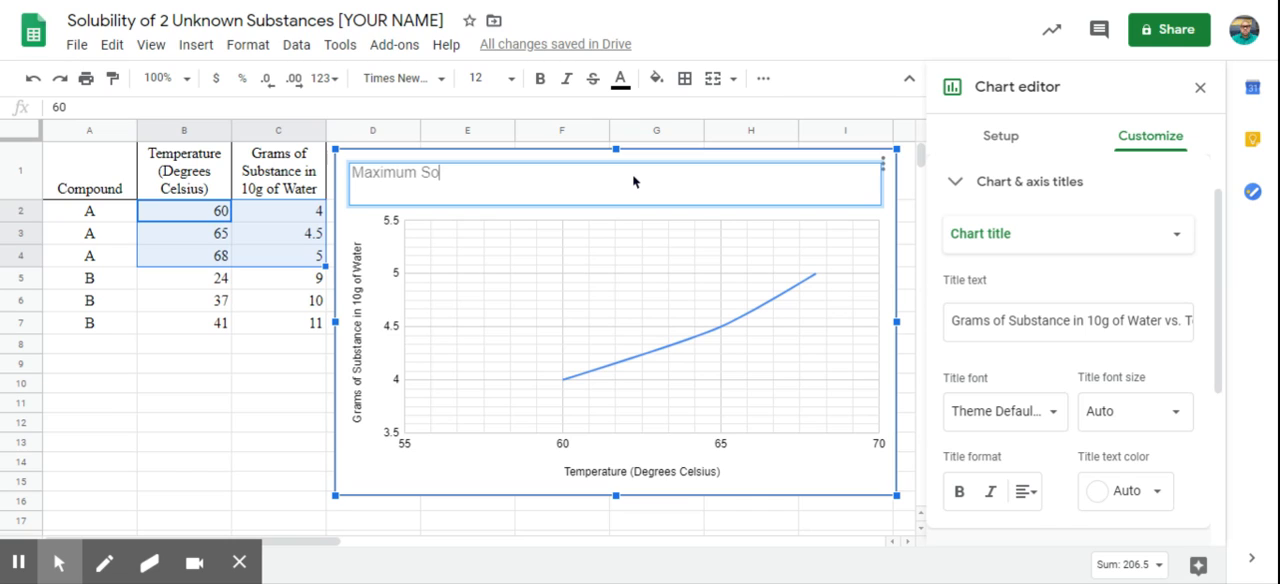
pyautogui.write('lubility of Substance A')
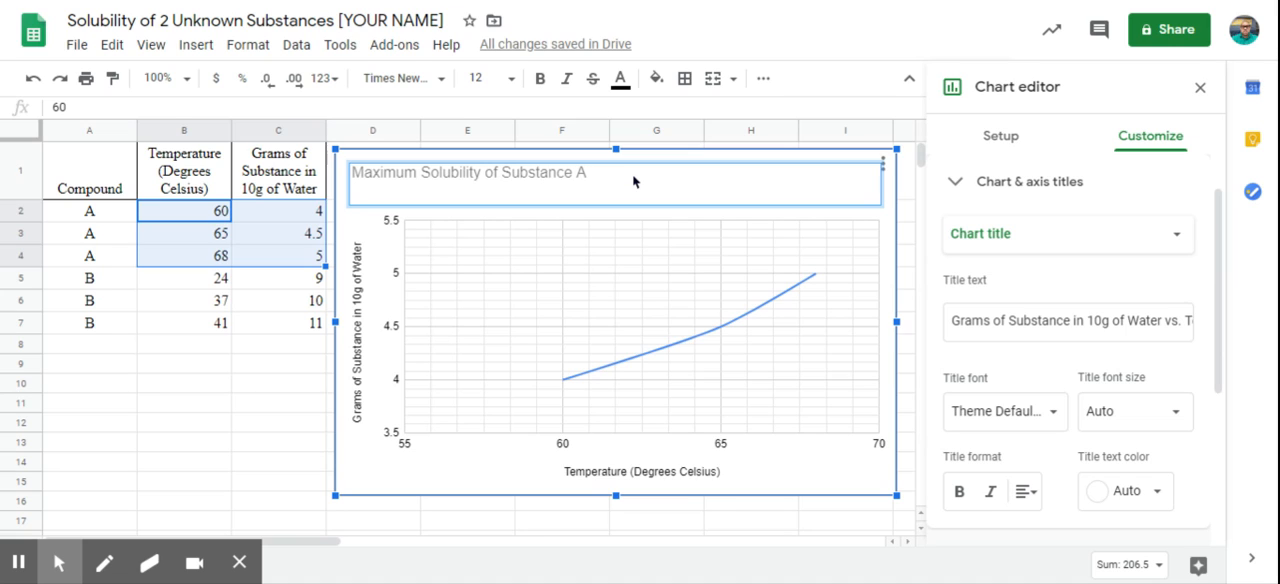
pyautogui.write(' in 10g')
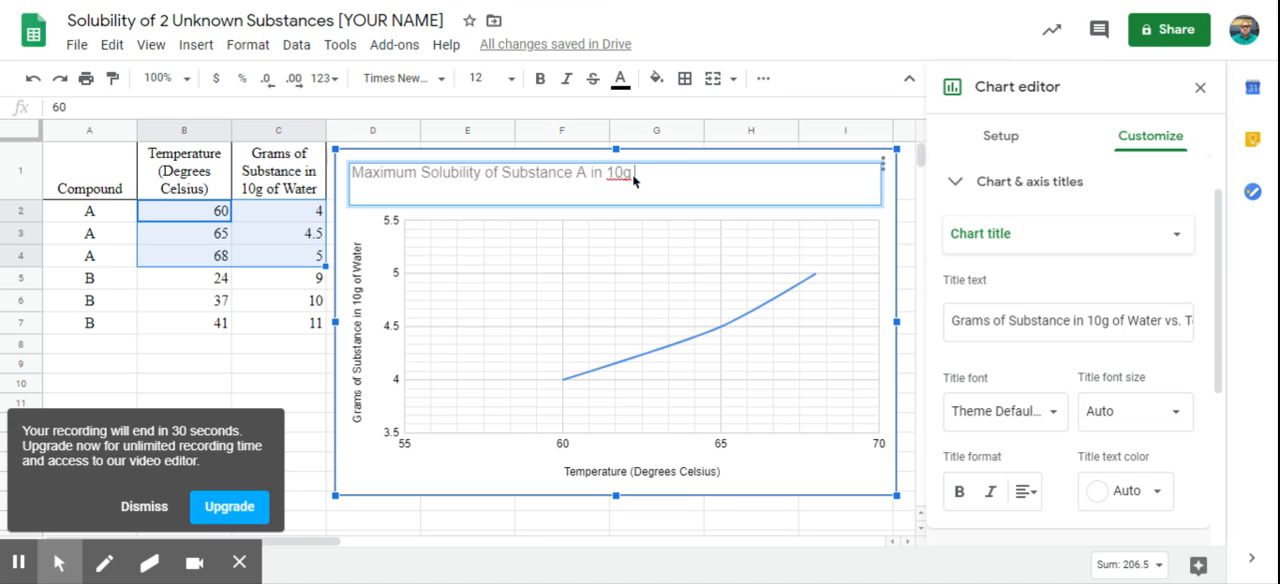
pyautogui.write(' of Water at 3 Mass Amounts')
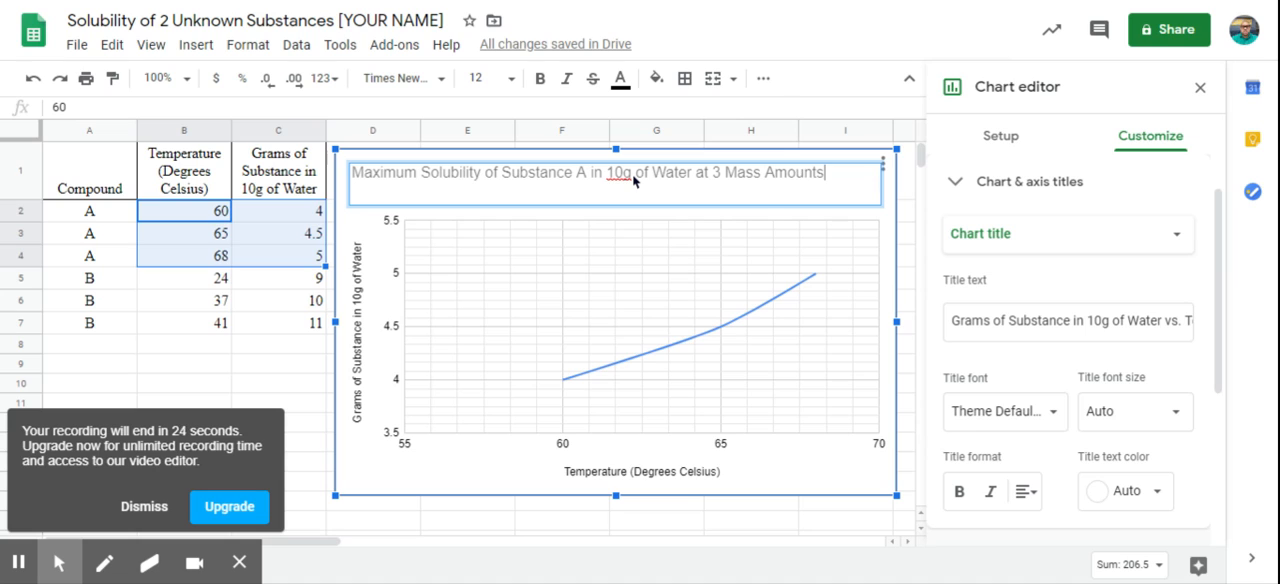